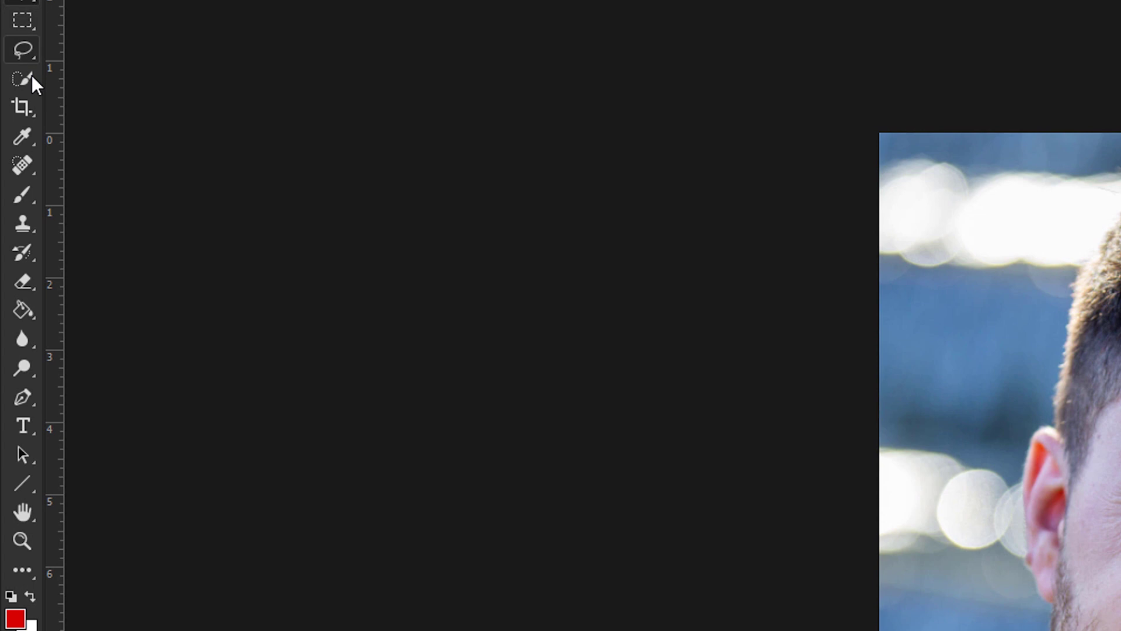
Switch to the Spot Healing Brush (Content-Aware, 19 px) and set its hardness to 0%.
{"action": "right_click", "coordinate": [23, 164]}
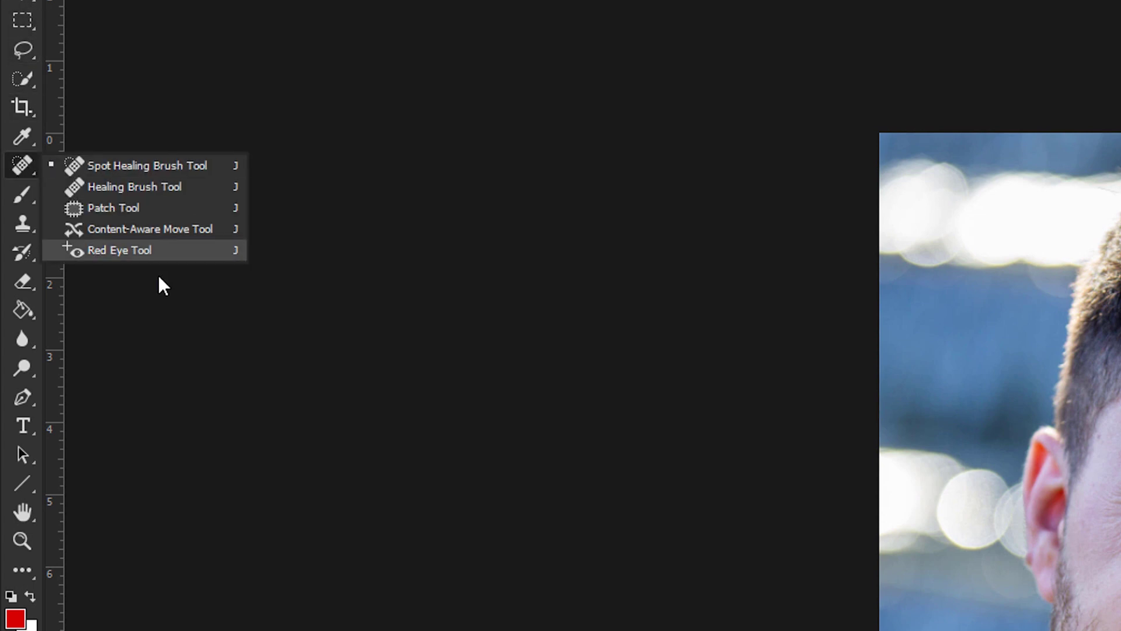
{"action": "left_click", "coordinate": [26, 167]}
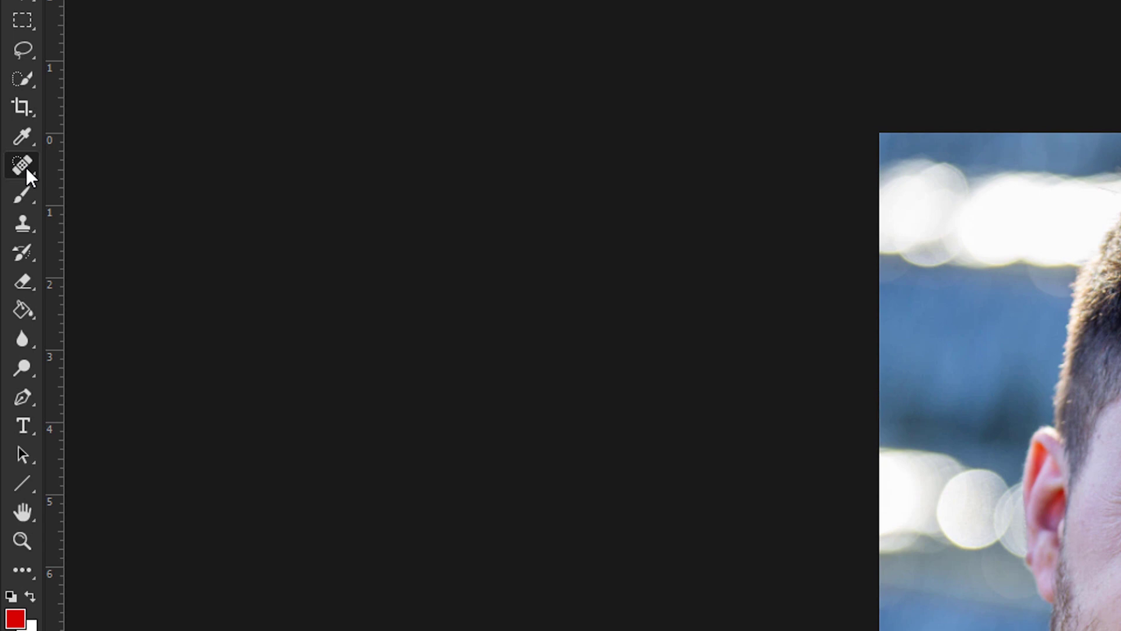
{"action": "right_click", "coordinate": [25, 167]}
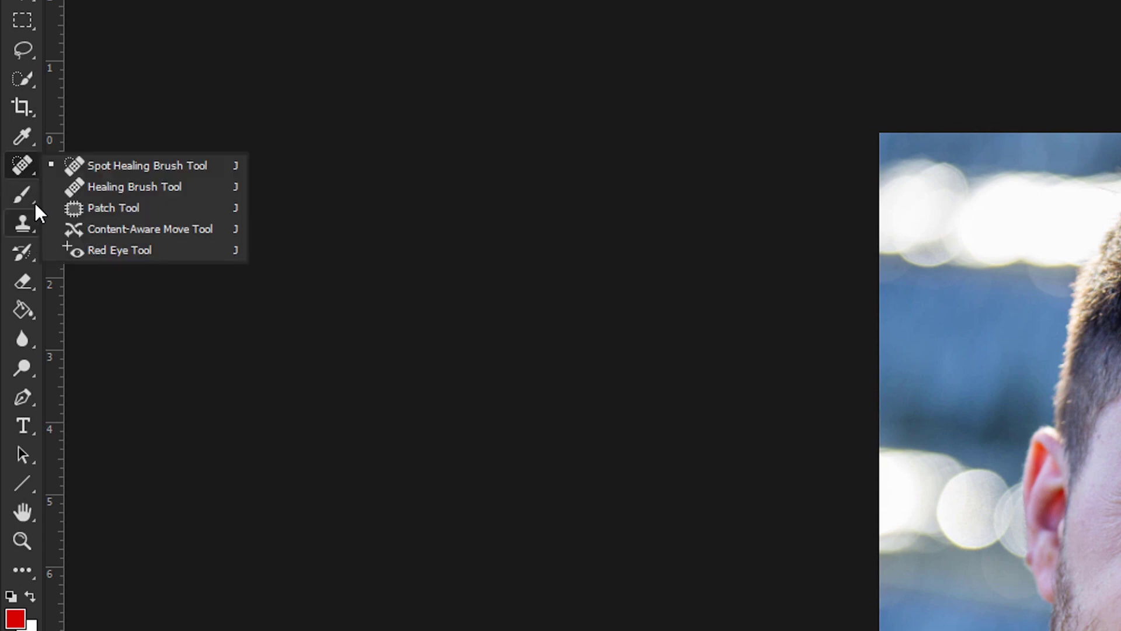
{"action": "left_click", "coordinate": [25, 168]}
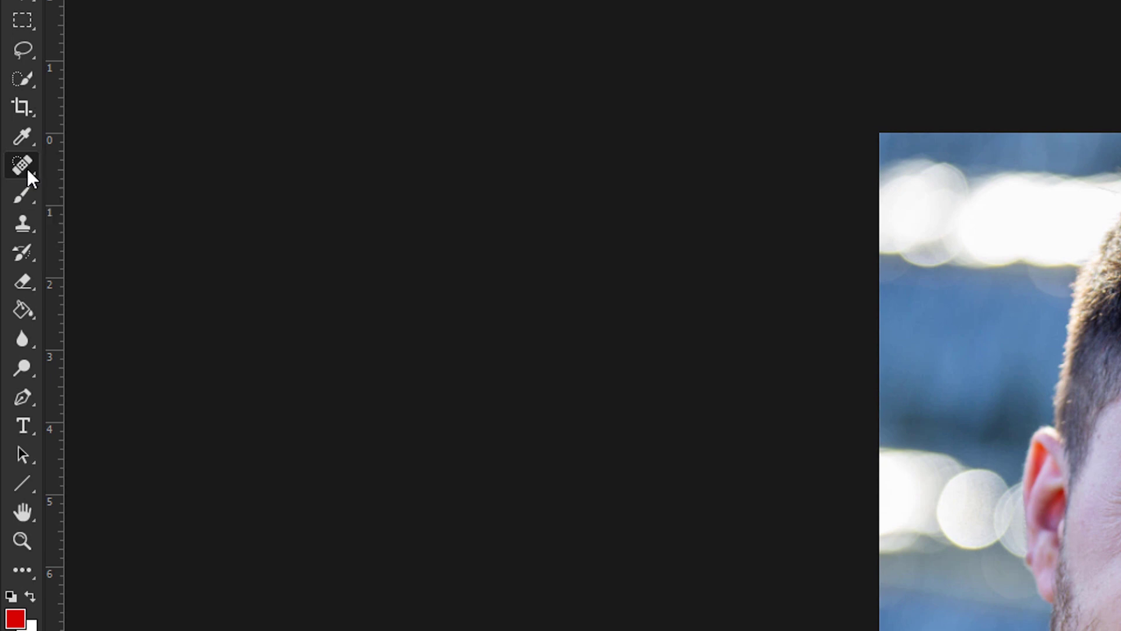
{"action": "right_click", "coordinate": [27, 168]}
{"action": "left_click", "coordinate": [145, 168]}
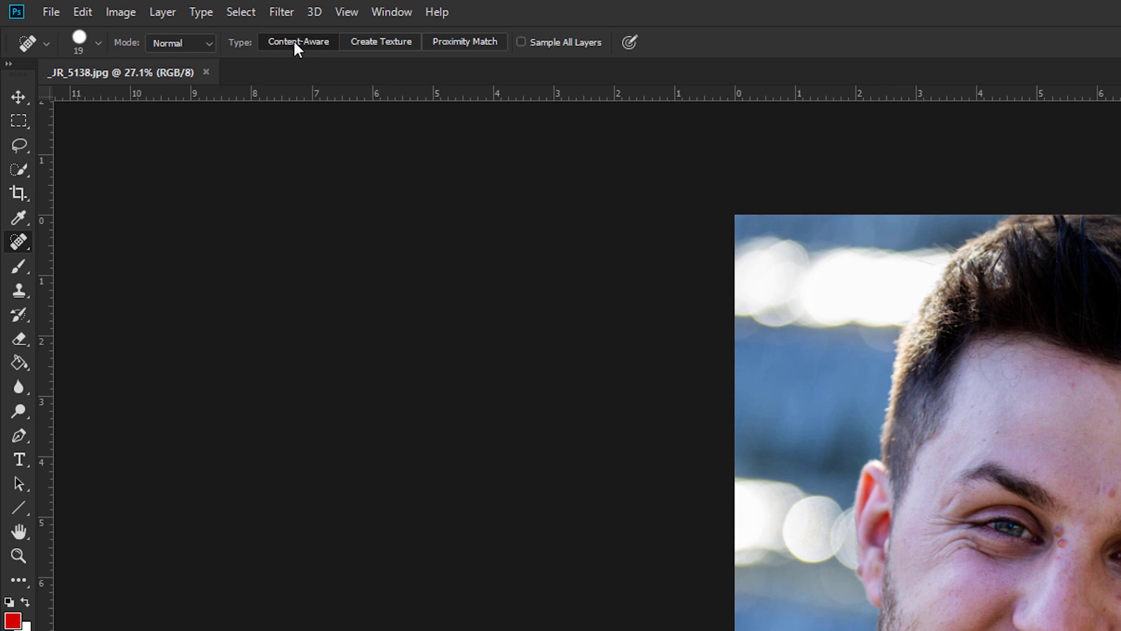
{"action": "left_click", "coordinate": [82, 37]}
{"action": "left_click_drag", "start_coordinate": [209, 138], "coordinate": [21, 142]}
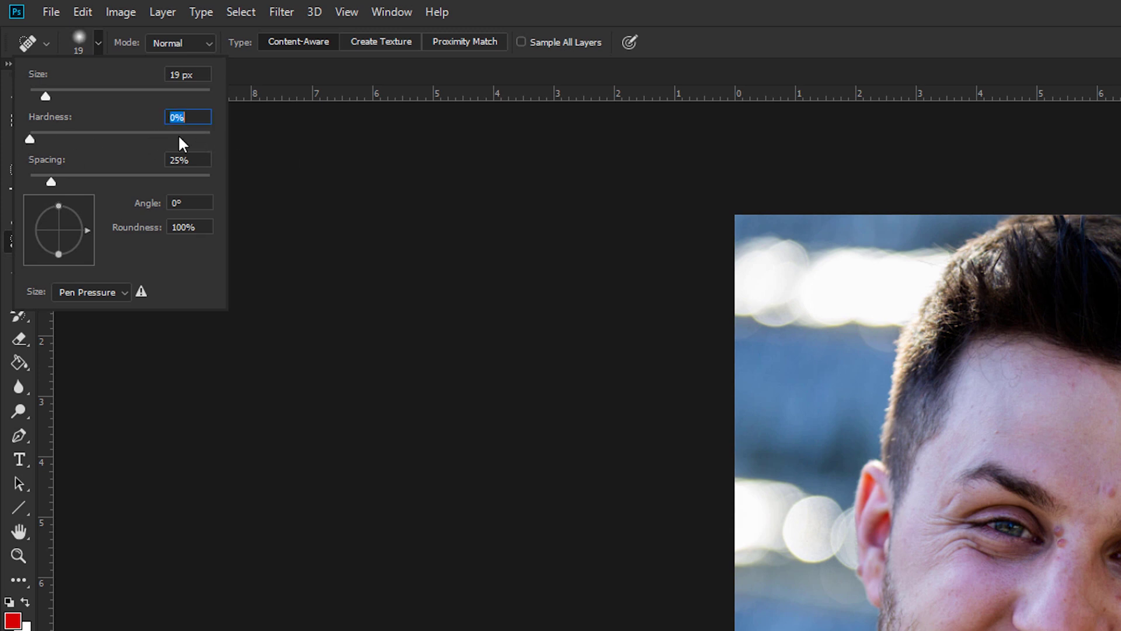
{"action": "key", "text": "Return"}
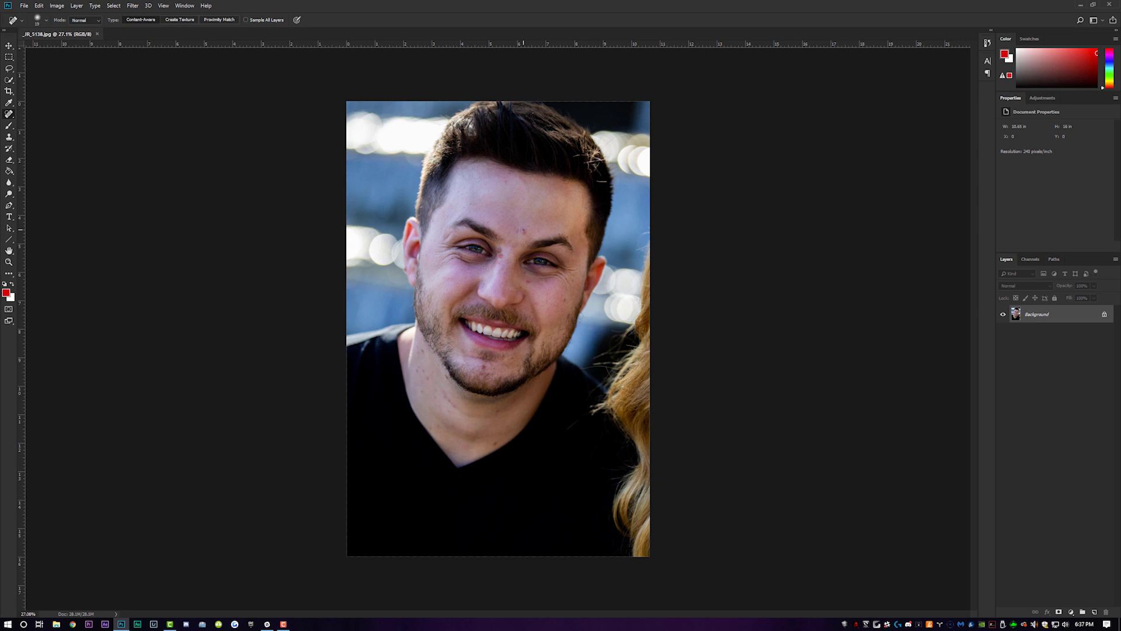
Zoom in on the forehead and enlarge the spot healing brush to about 72 px.
{"action": "key", "text": "z"}
{"action": "left_click_drag", "start_coordinate": [523, 231], "coordinate": [572, 222]}
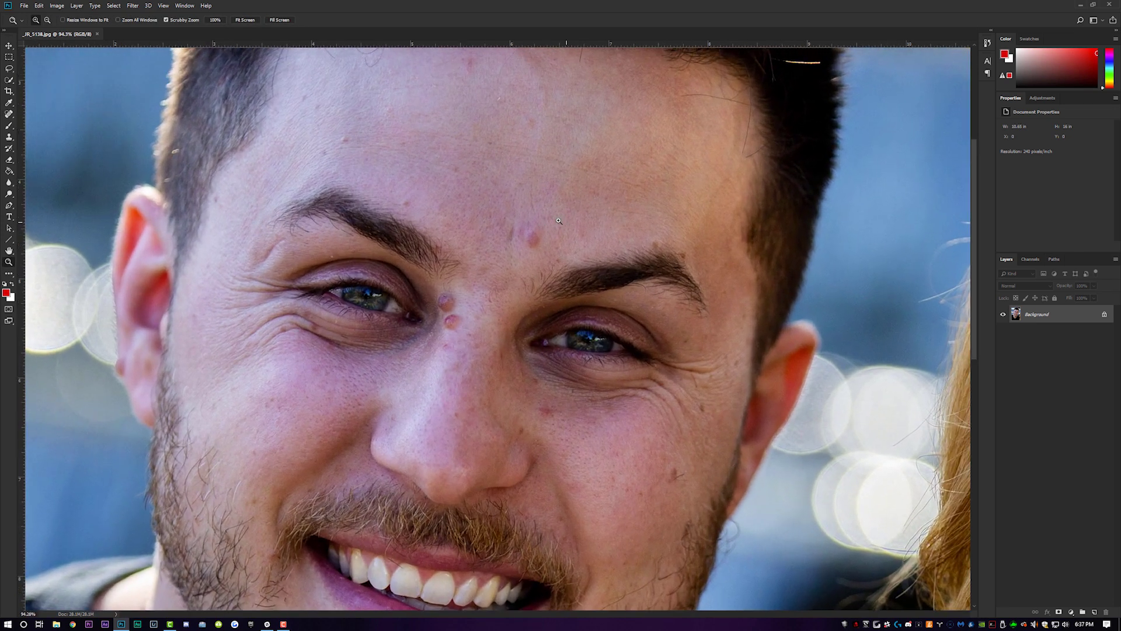
{"action": "left_click_drag", "start_coordinate": [409, 163], "coordinate": [455, 251]}
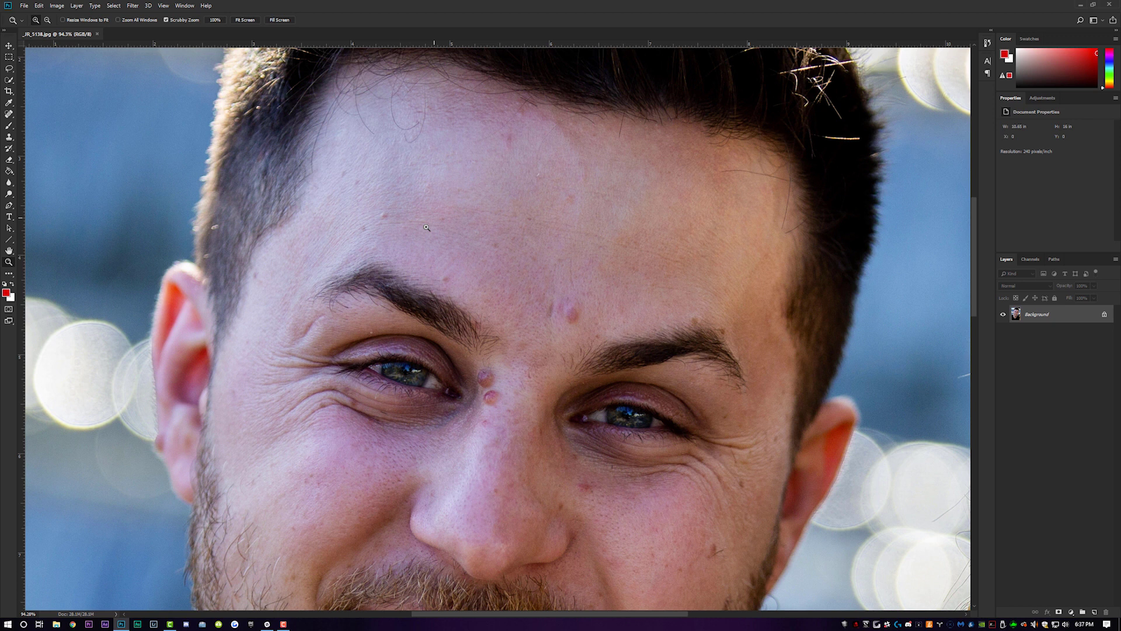
{"action": "left_click", "coordinate": [8, 115]}
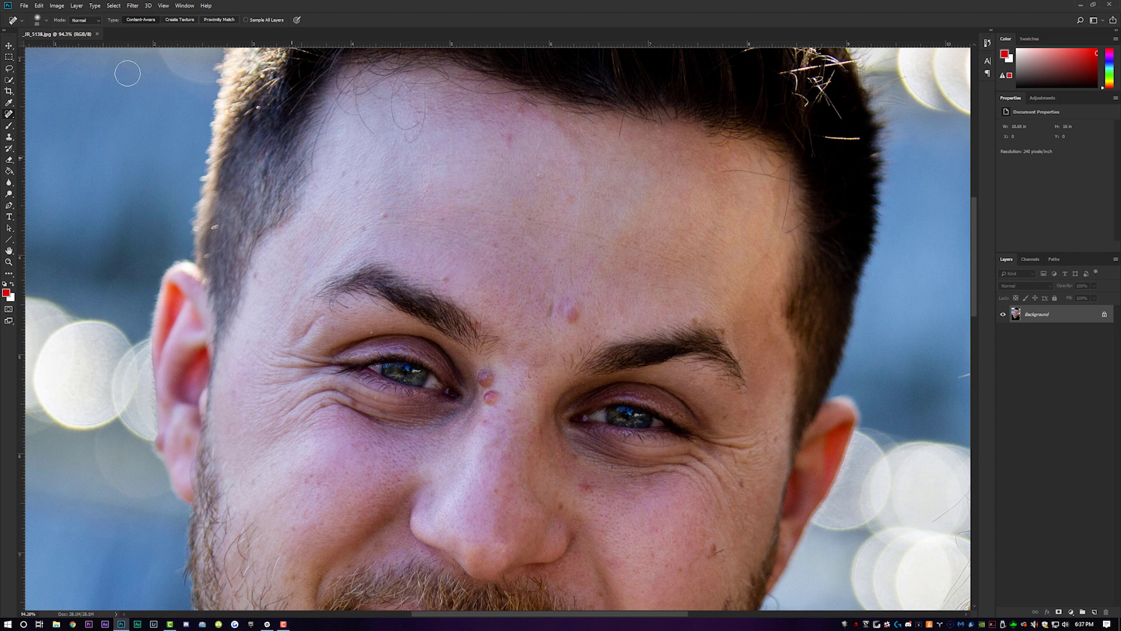
{"action": "left_click", "coordinate": [46, 20]}
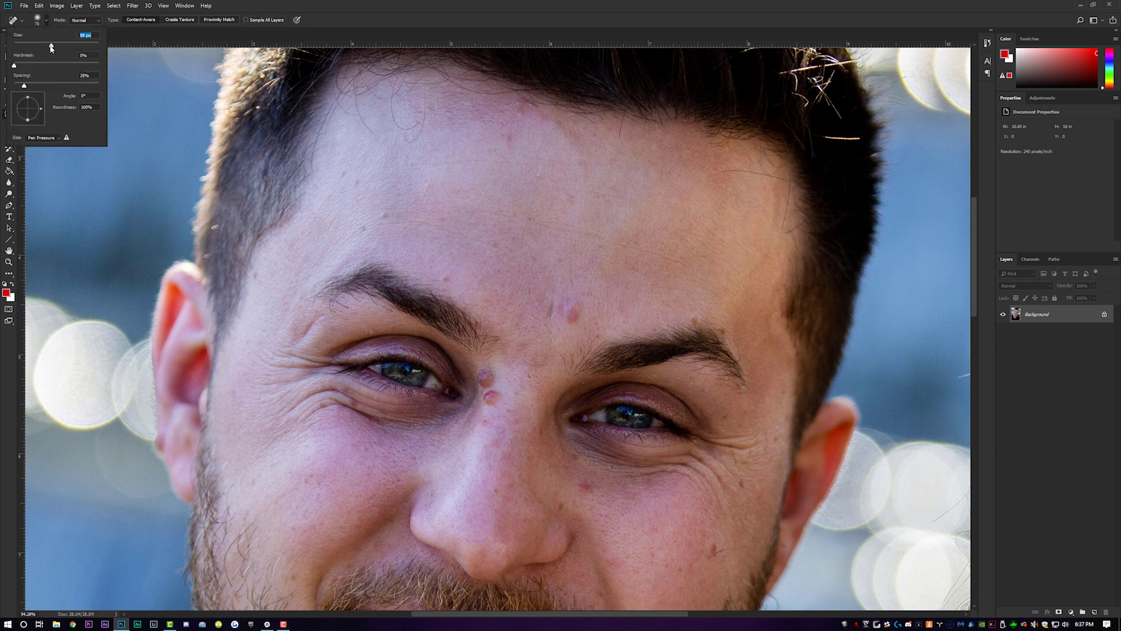
{"action": "key", "text": "Return"}
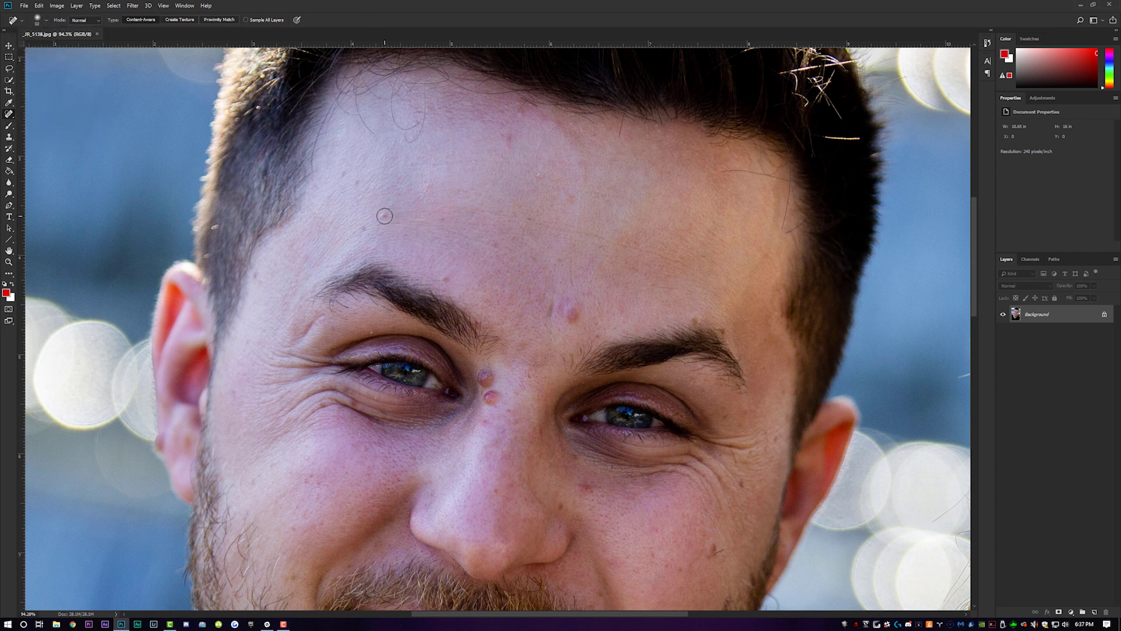
Heal the five small forehead spots, including the one above the brow, then zoom back out.
{"action": "left_click", "coordinate": [386, 215]}
{"action": "left_click", "coordinate": [447, 279]}
{"action": "left_click", "coordinate": [528, 220]}
{"action": "left_click", "coordinate": [538, 176]}
{"action": "left_click", "coordinate": [510, 142]}
{"action": "key", "text": "z"}
{"action": "left_click_drag", "start_coordinate": [561, 248], "coordinate": [517, 232]}
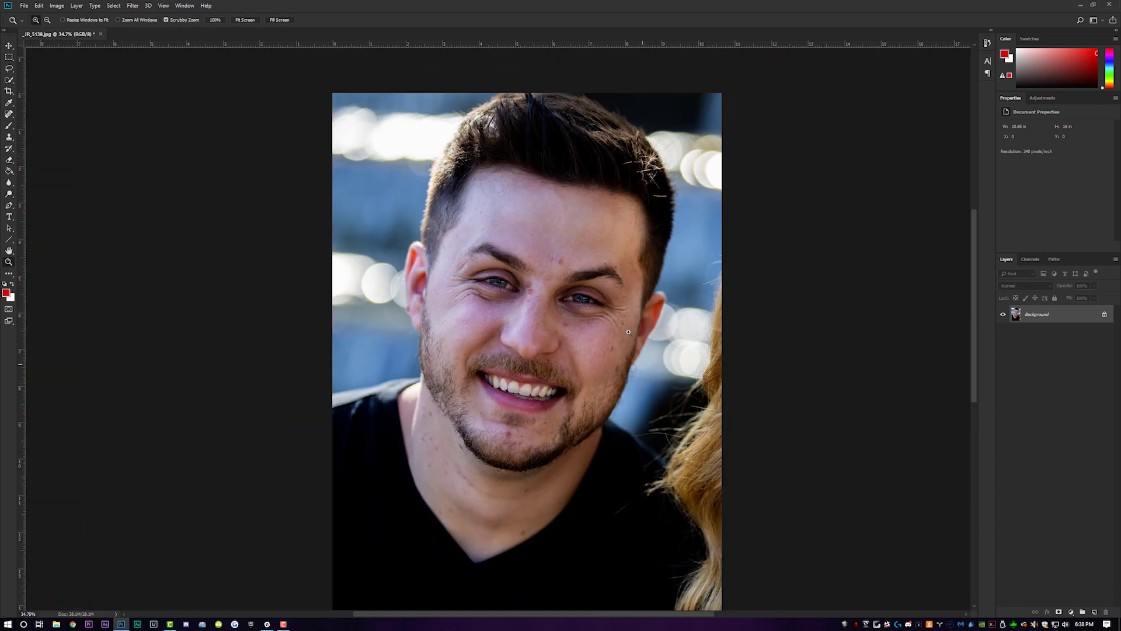
Zoom onto the chin, heal the dark mole, and undo it to compare before and after.
{"action": "left_click_drag", "start_coordinate": [544, 451], "coordinate": [477, 395]}
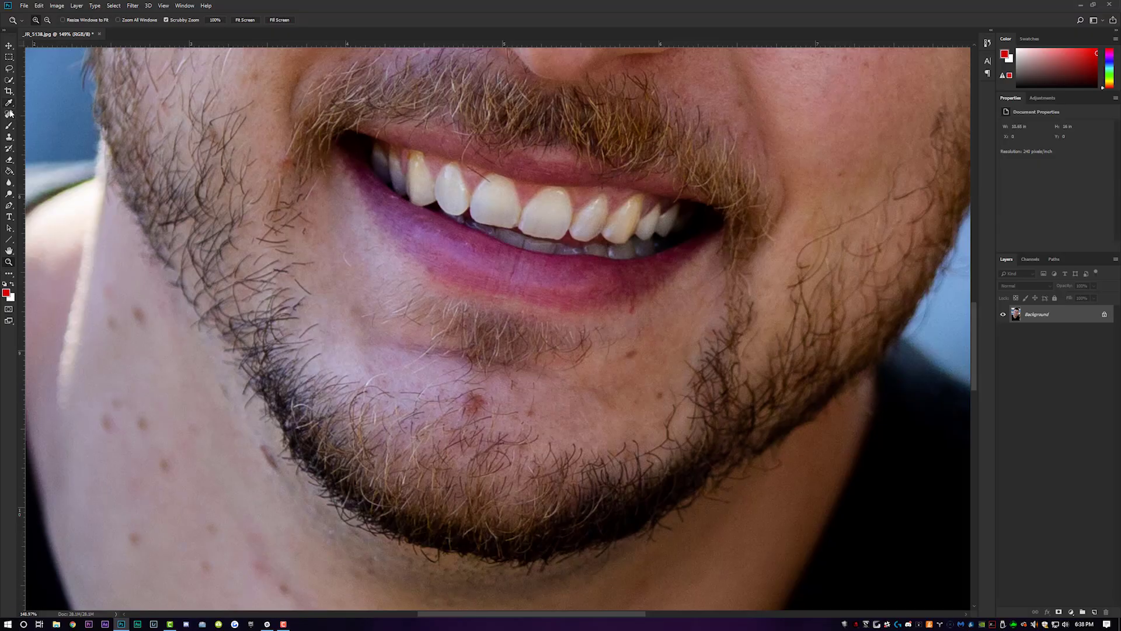
{"action": "left_click", "coordinate": [9, 113]}
{"action": "left_click", "coordinate": [470, 404]}
{"action": "key", "text": "ctrl+z"}
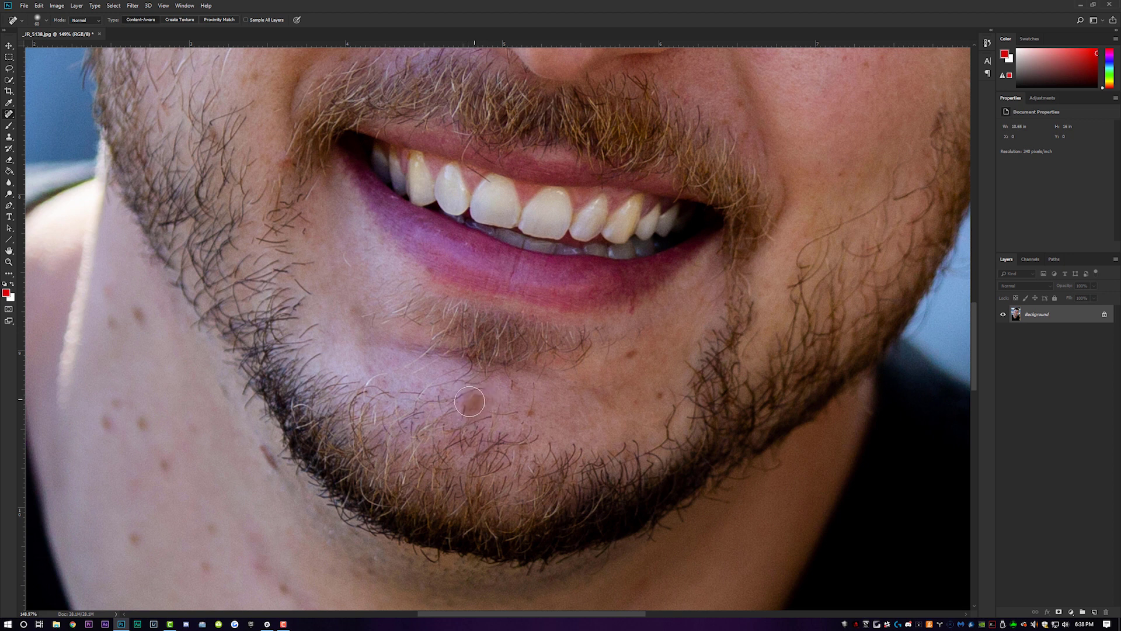
Heal the chin mole again, comparing once more with undo, and zoom in close on the chin and jaw.
{"action": "left_click_drag", "start_coordinate": [469, 418], "coordinate": [475, 419]}
{"action": "key", "text": "ctrl+z"}
{"action": "left_click_drag", "start_coordinate": [471, 404], "coordinate": [470, 402]}
{"action": "key", "text": "z"}
{"action": "scroll", "coordinate": [526, 396], "scroll_direction": "down", "scroll_amount": 10}
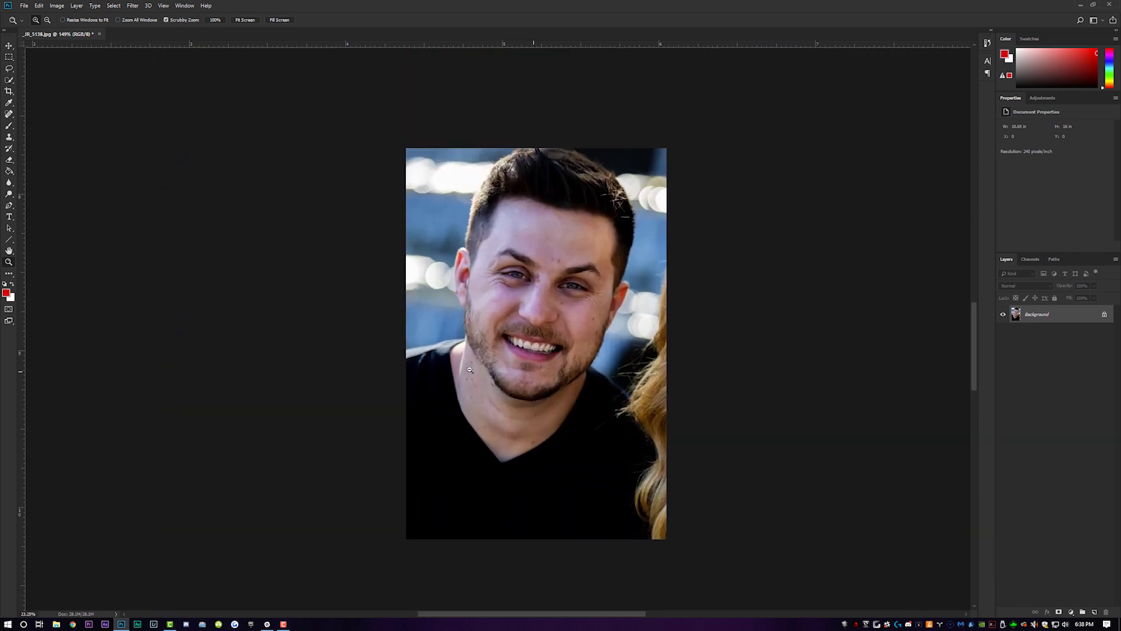
{"action": "scroll", "coordinate": [470, 369], "scroll_direction": "up", "scroll_amount": 10}
{"action": "left_click_drag", "start_coordinate": [518, 426], "coordinate": [471, 241]}
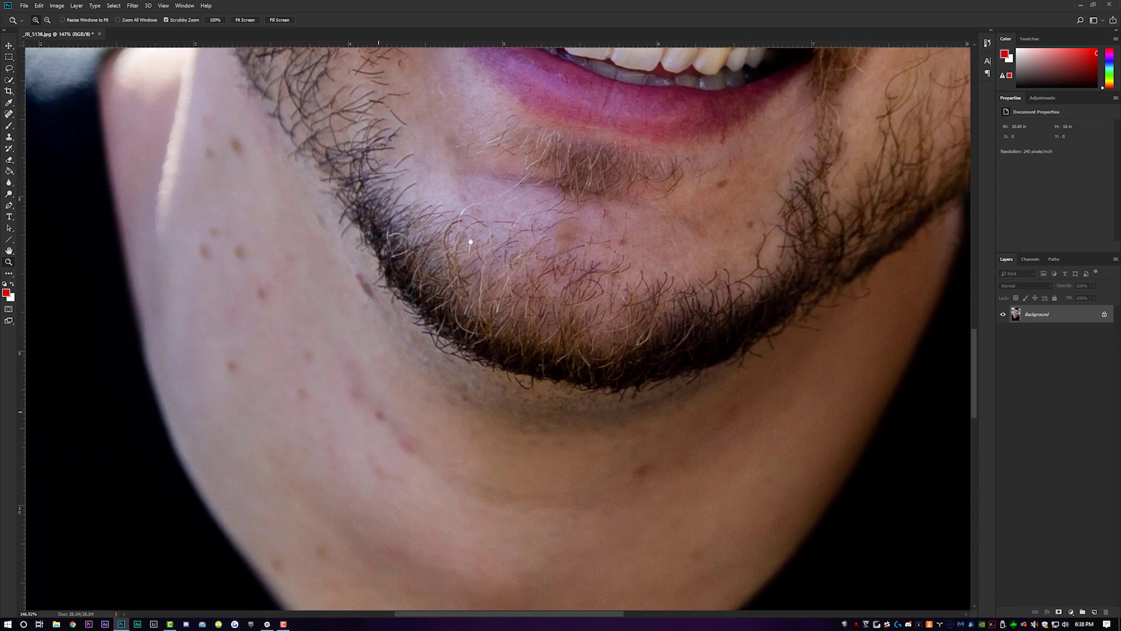
Heal the spots below the chin, along the jawline, on the neck, beside the beard and on the cheek.
{"action": "left_click", "coordinate": [9, 115]}
{"action": "left_click", "coordinate": [642, 467]}
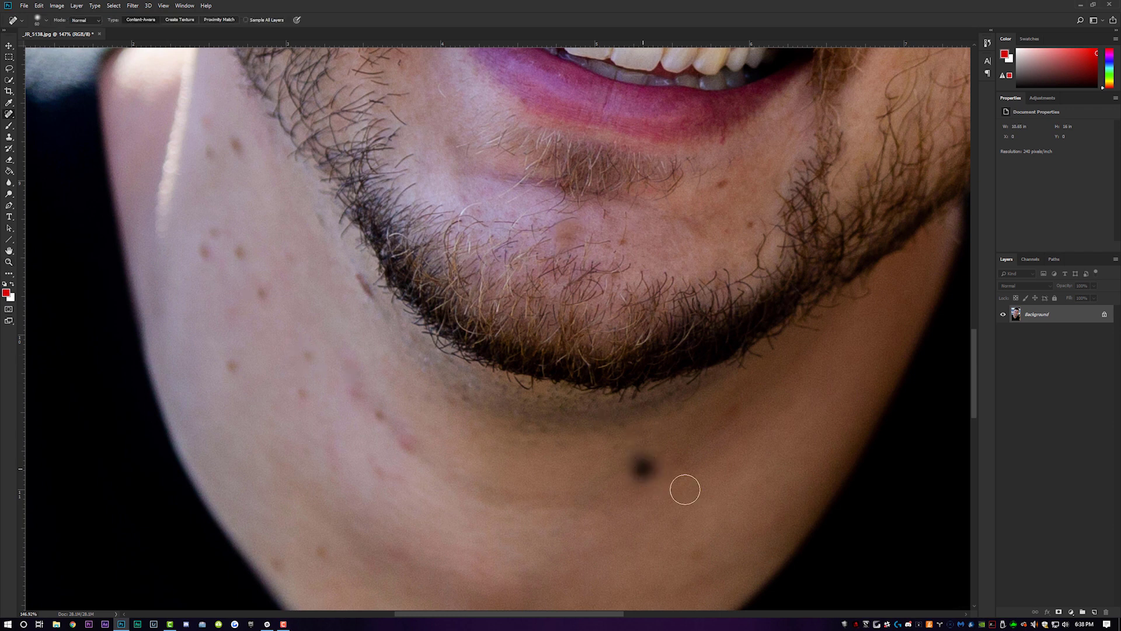
{"action": "left_click", "coordinate": [642, 473]}
{"action": "mouse_move", "coordinate": [416, 443]}
{"action": "left_mouse_down"}
{"action": "mouse_move", "coordinate": [342, 379]}
{"action": "mouse_move", "coordinate": [435, 467]}
{"action": "left_mouse_up"}
{"action": "left_click", "coordinate": [383, 465]}
{"action": "left_click_drag", "start_coordinate": [233, 365], "coordinate": [231, 369]}
{"action": "left_click_drag", "start_coordinate": [270, 290], "coordinate": [243, 309]}
{"action": "left_click_drag", "start_coordinate": [243, 251], "coordinate": [204, 242]}
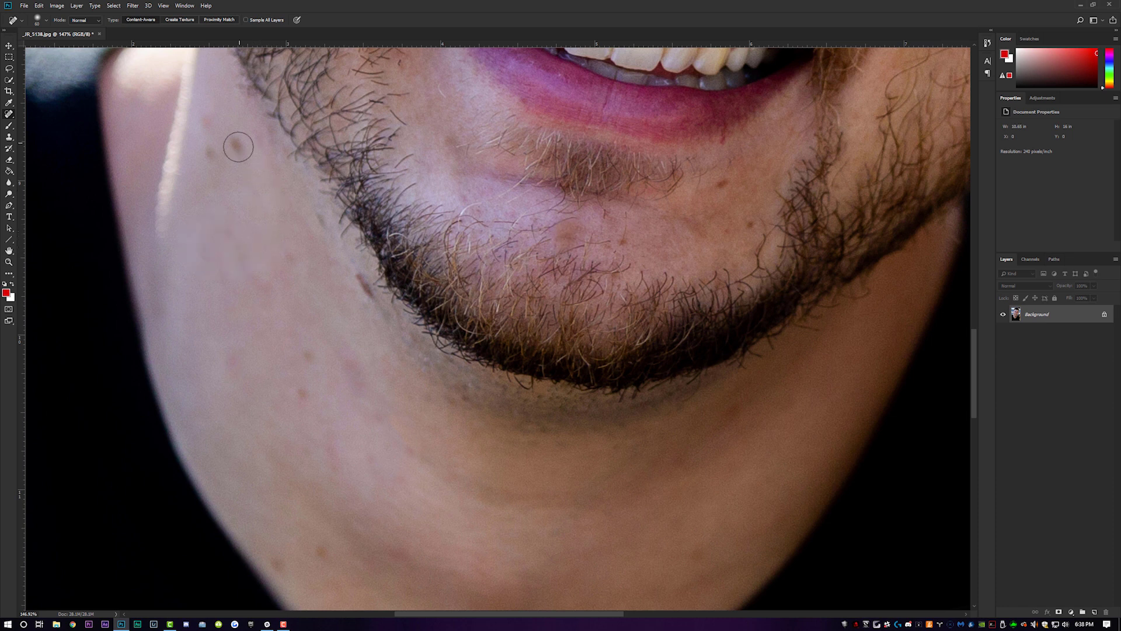
{"action": "mouse_move", "coordinate": [237, 146]}
{"action": "left_mouse_down"}
{"action": "mouse_move", "coordinate": [212, 169]}
{"action": "mouse_move", "coordinate": [222, 127]}
{"action": "left_mouse_up"}
{"action": "left_click_drag", "start_coordinate": [304, 398], "coordinate": [305, 345]}
{"action": "left_click_drag", "start_coordinate": [274, 563], "coordinate": [359, 557]}
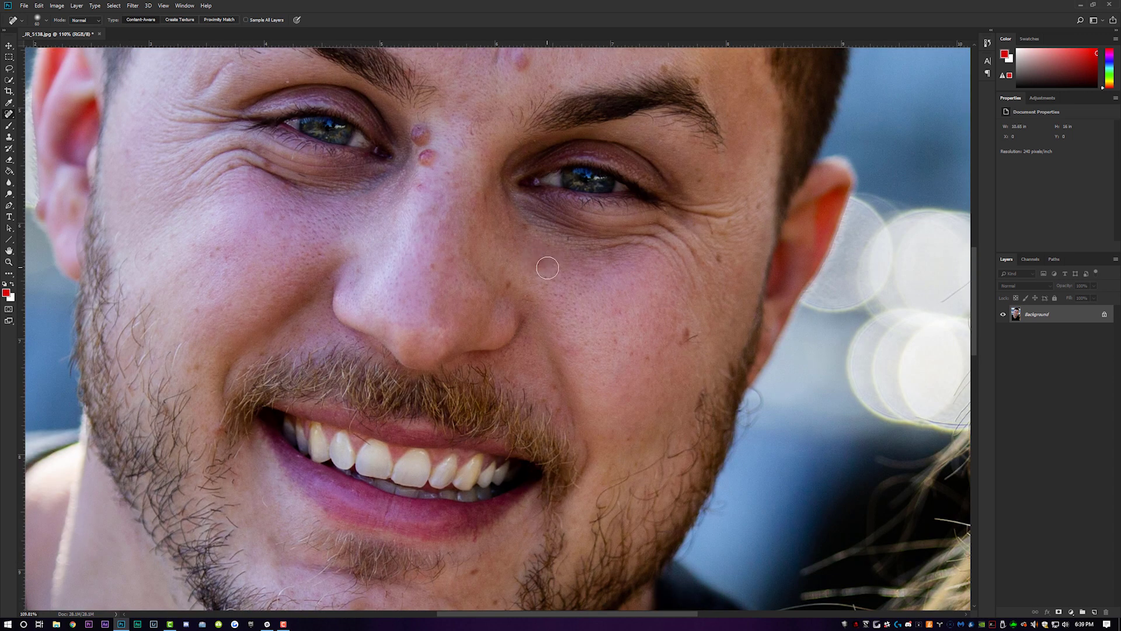
{"action": "left_click_drag", "start_coordinate": [546, 262], "coordinate": [550, 264]}
Heal the mole and two small dark spots on the cheek.
{"action": "left_click", "coordinate": [683, 335]}
{"action": "left_click", "coordinate": [719, 257]}
{"action": "left_click", "coordinate": [710, 223]}
Heal the bumps on the nose bridge and the spots on the side of the nose and beside the nostril.
{"action": "left_click", "coordinate": [424, 187]}
{"action": "left_click", "coordinate": [424, 186]}
{"action": "left_click", "coordinate": [419, 188]}
{"action": "left_click", "coordinate": [435, 265]}
{"action": "left_click", "coordinate": [511, 284]}
{"action": "left_click", "coordinate": [513, 287]}
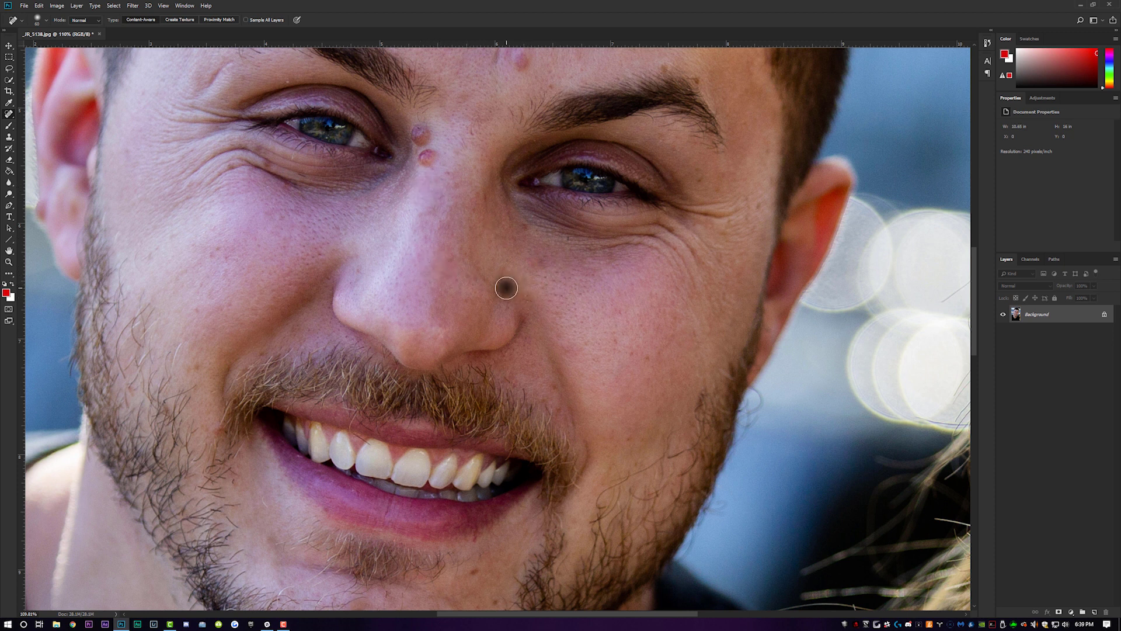
{"action": "key", "text": "z"}
{"action": "mouse_move", "coordinate": [481, 175]}
{"action": "left_mouse_down"}
{"action": "mouse_move", "coordinate": [469, 230]}
{"action": "mouse_move", "coordinate": [533, 242]}
{"action": "mouse_move", "coordinate": [522, 240]}
{"action": "left_mouse_up"}
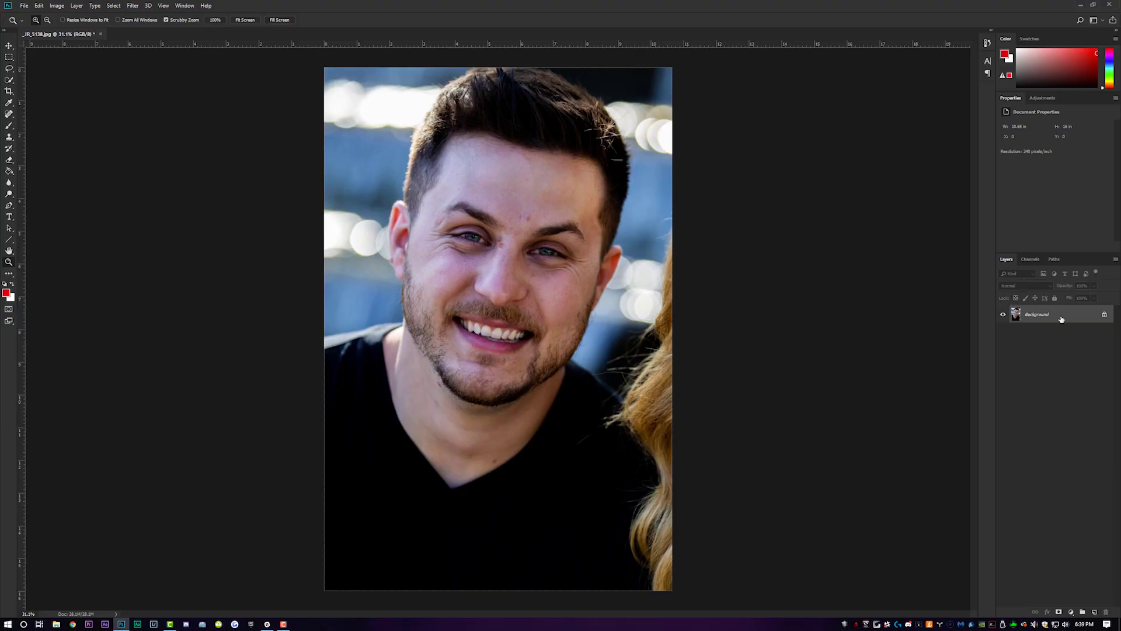
Duplicate the photo to Layer 1, invert it, and set its blend mode to Vivid Light.
{"action": "key", "text": "ctrl+j"}
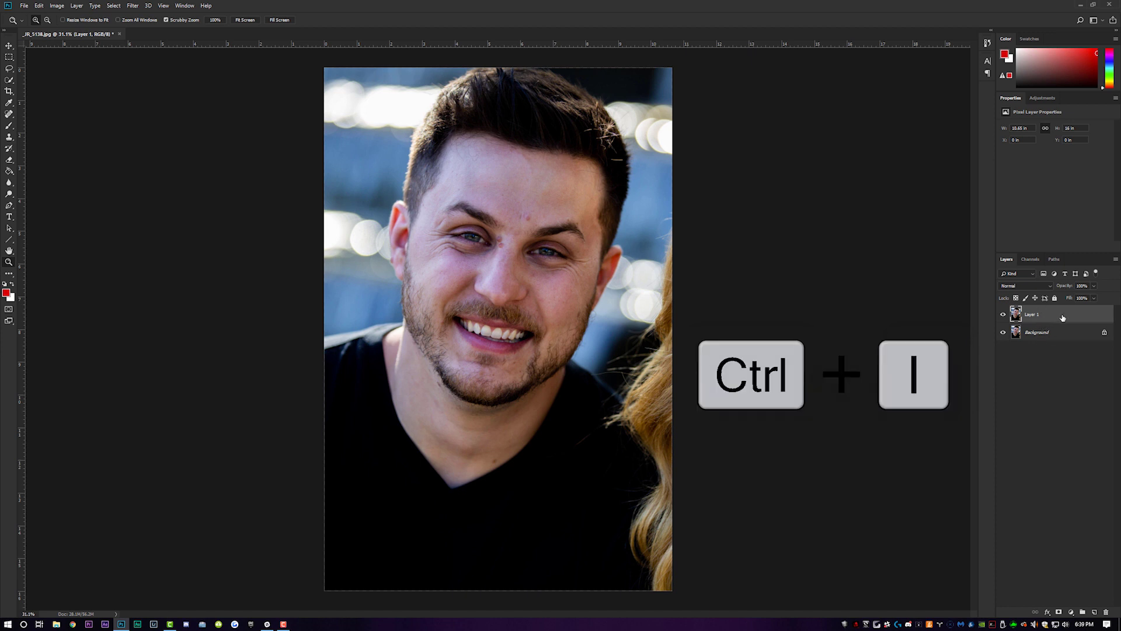
{"action": "key", "text": "ctrl+i"}
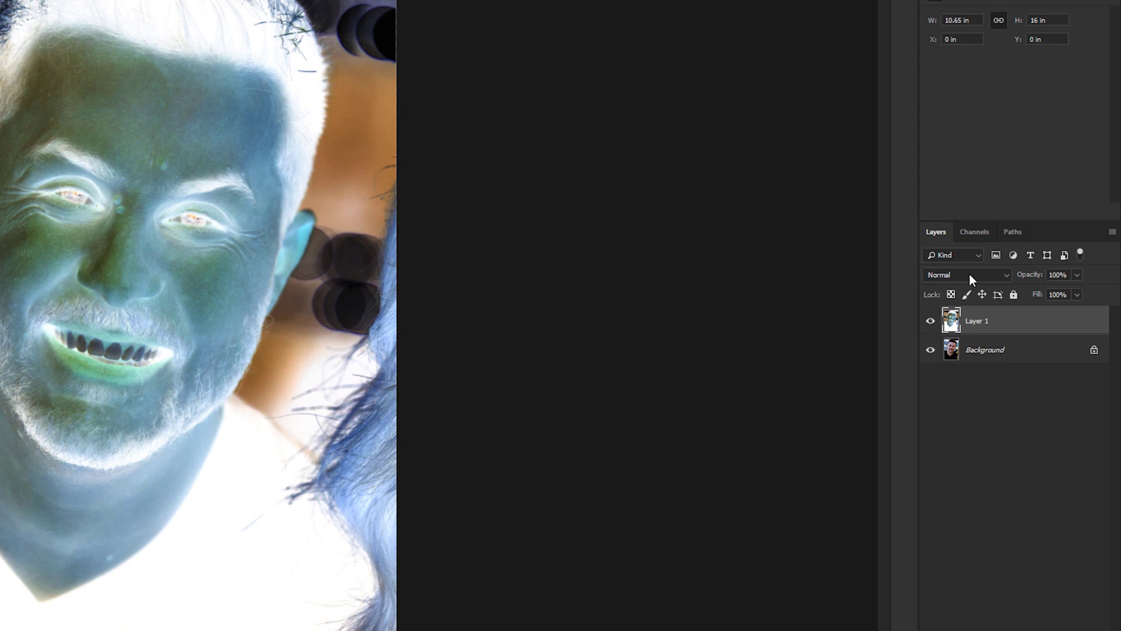
{"action": "left_click", "coordinate": [970, 276]}
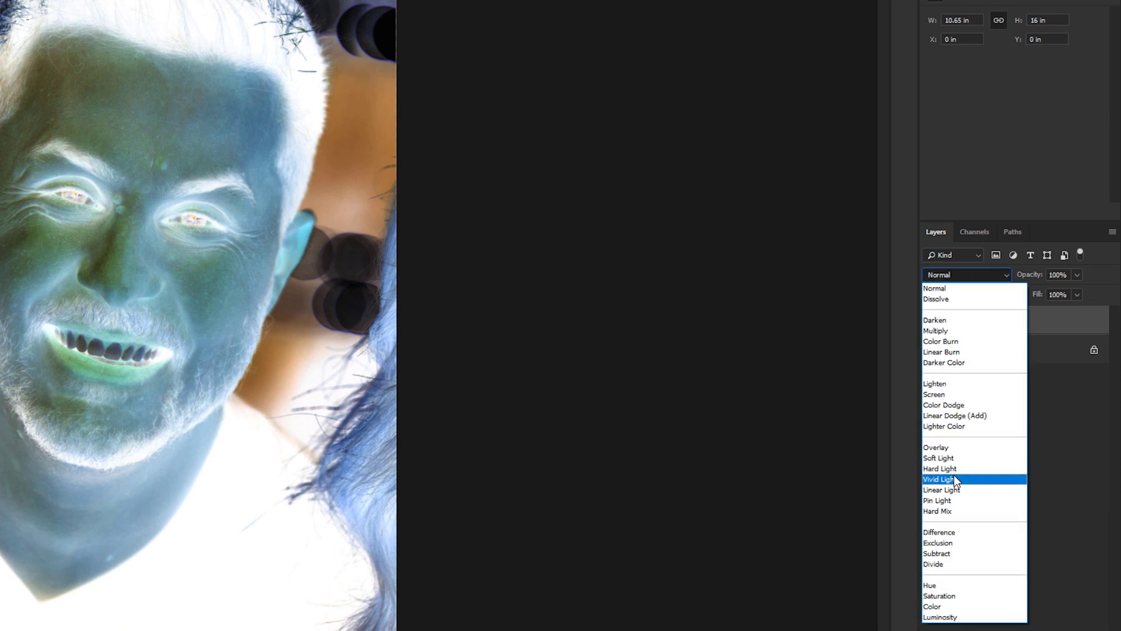
{"action": "left_click", "coordinate": [954, 480]}
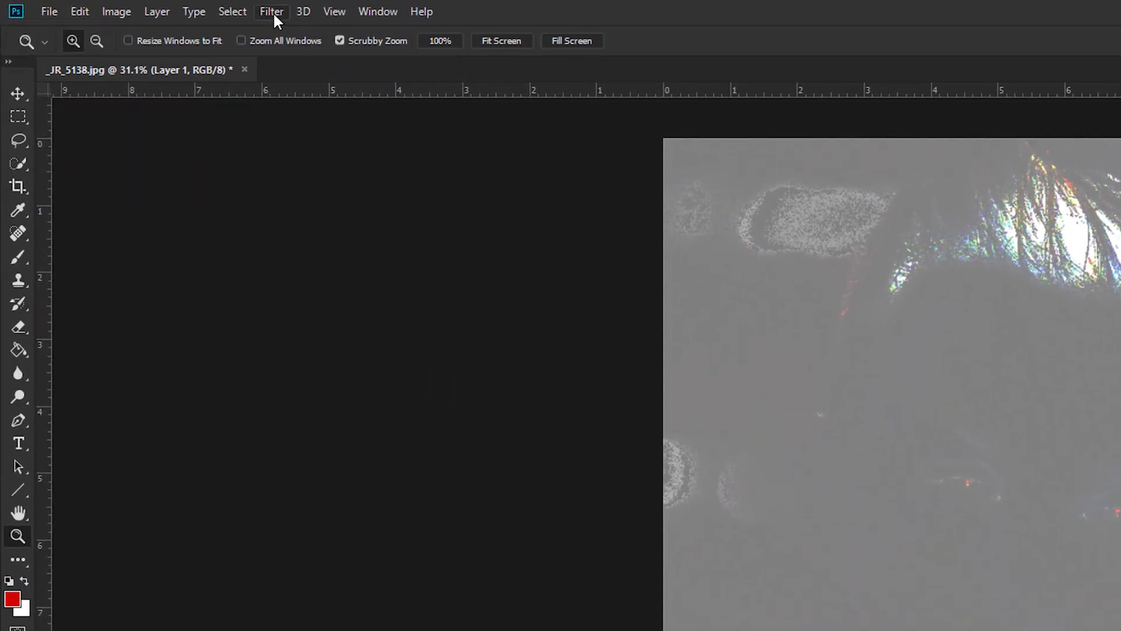
Apply a High Pass filter with a 24 pixel radius to Layer 1.
{"action": "left_click", "coordinate": [133, 5]}
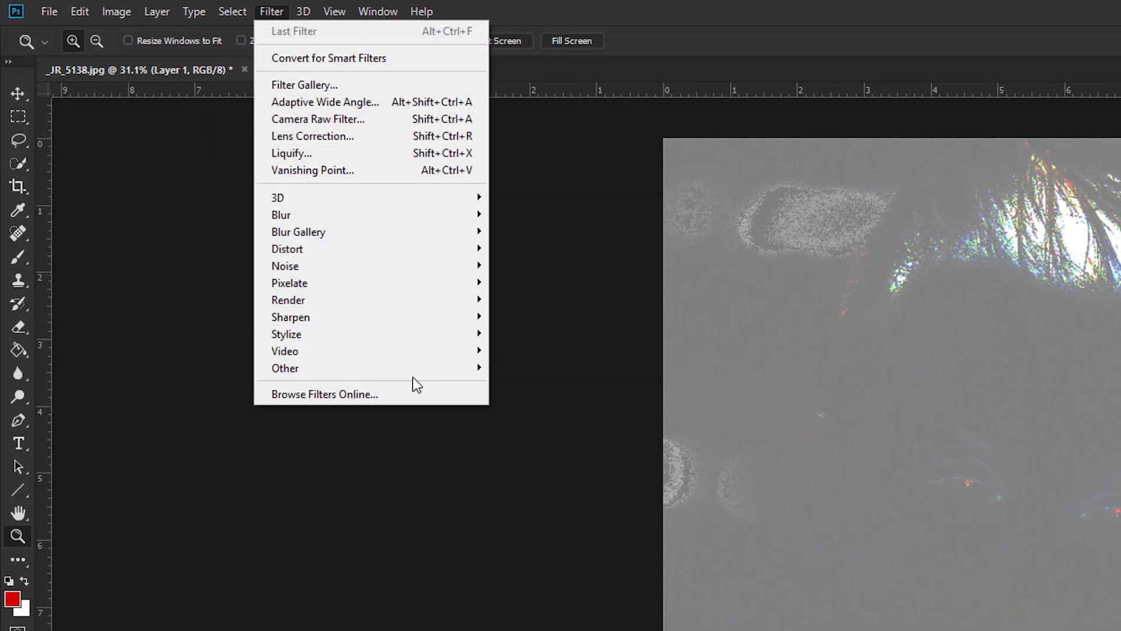
{"action": "mouse_move", "coordinate": [415, 369]}
{"action": "left_click", "coordinate": [538, 382]}
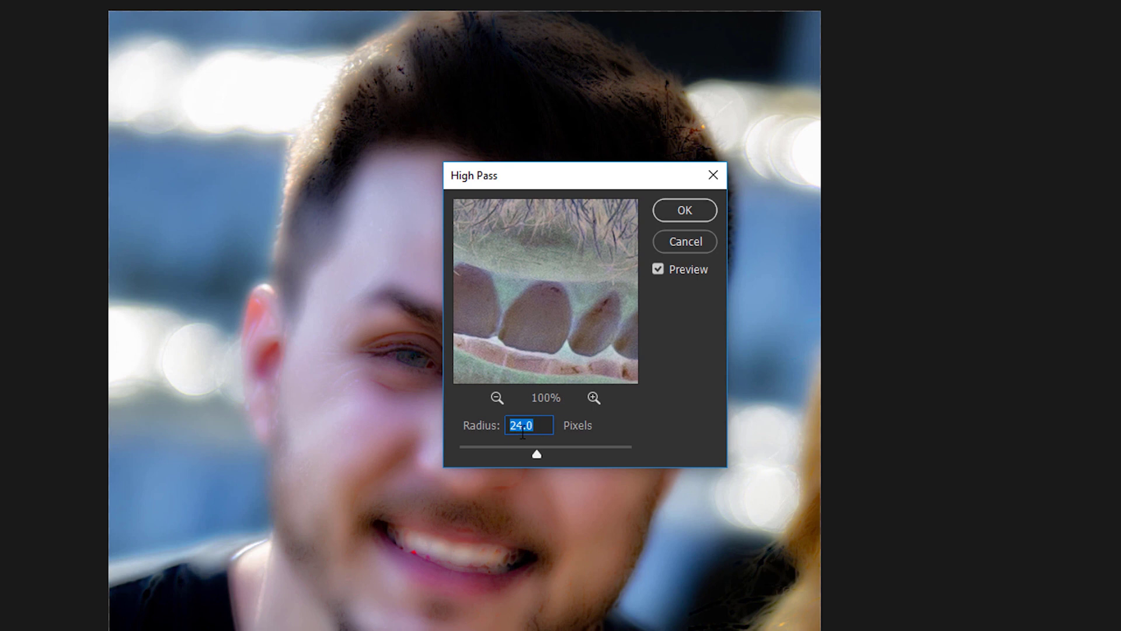
{"action": "left_click", "coordinate": [695, 211]}
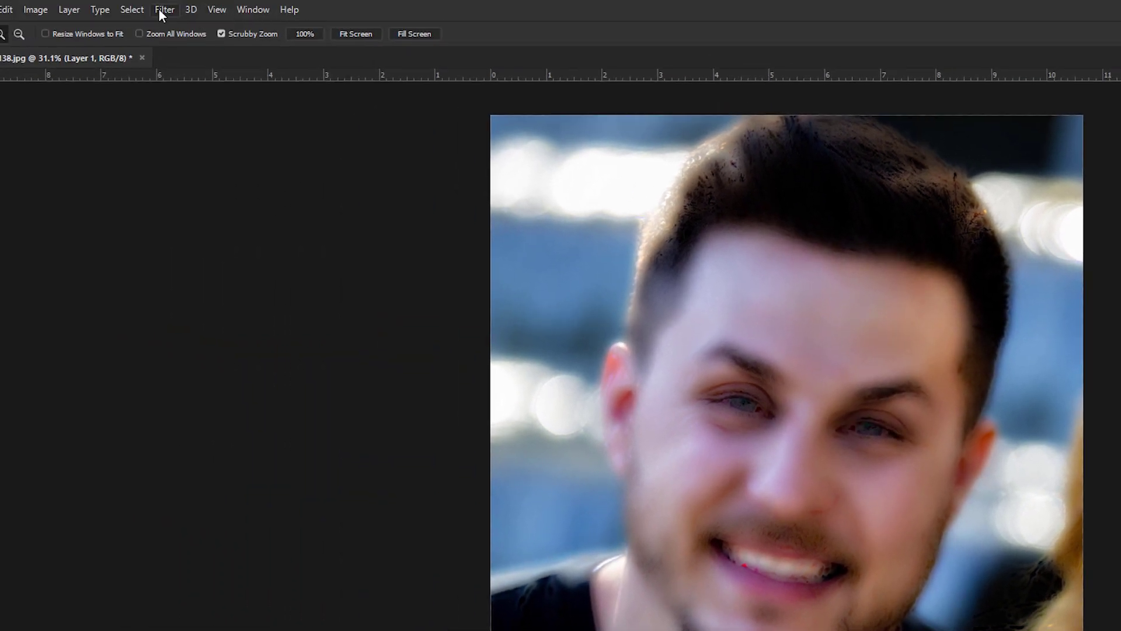
Blur Layer 1 with Gaussian Blur, settling on a 4 pixel radius.
{"action": "left_click", "coordinate": [160, 9]}
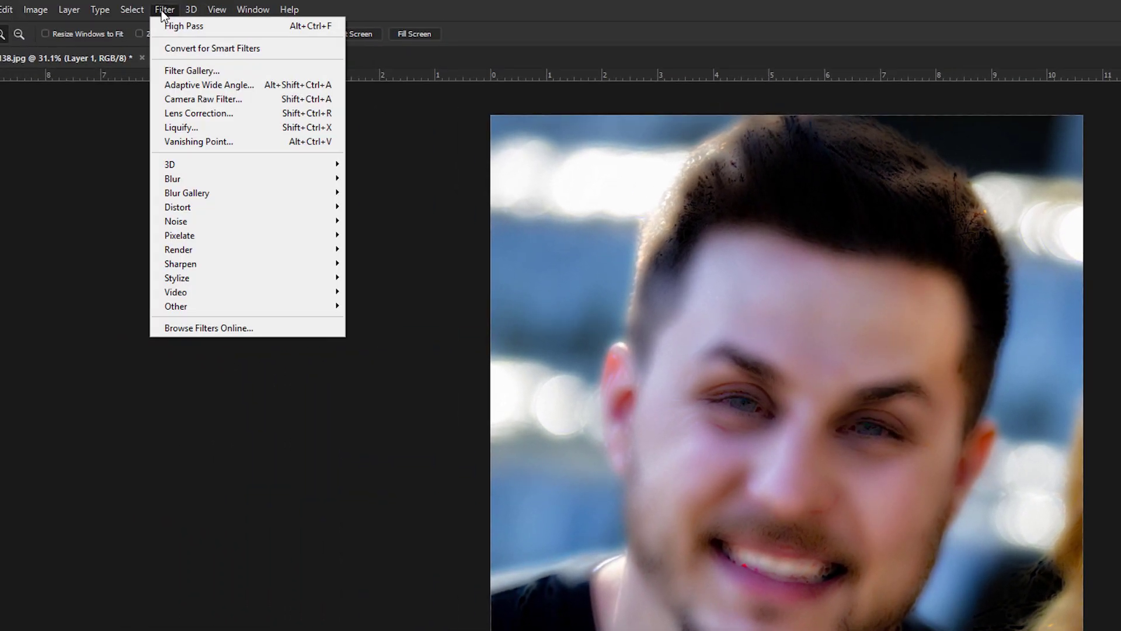
{"action": "mouse_move", "coordinate": [243, 180]}
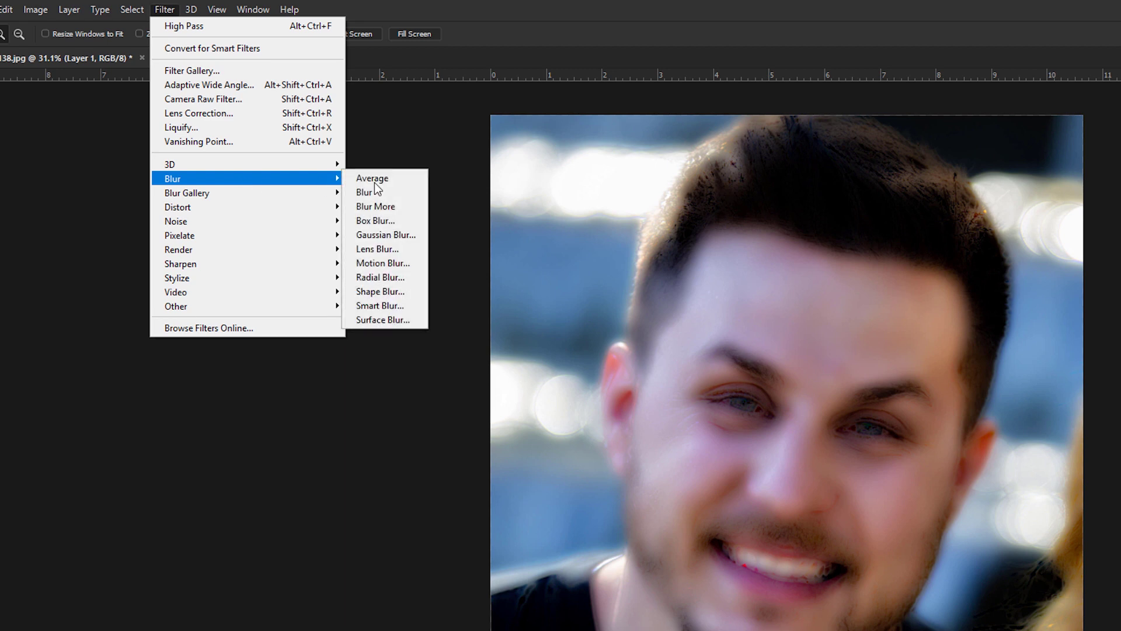
{"action": "left_click", "coordinate": [383, 235]}
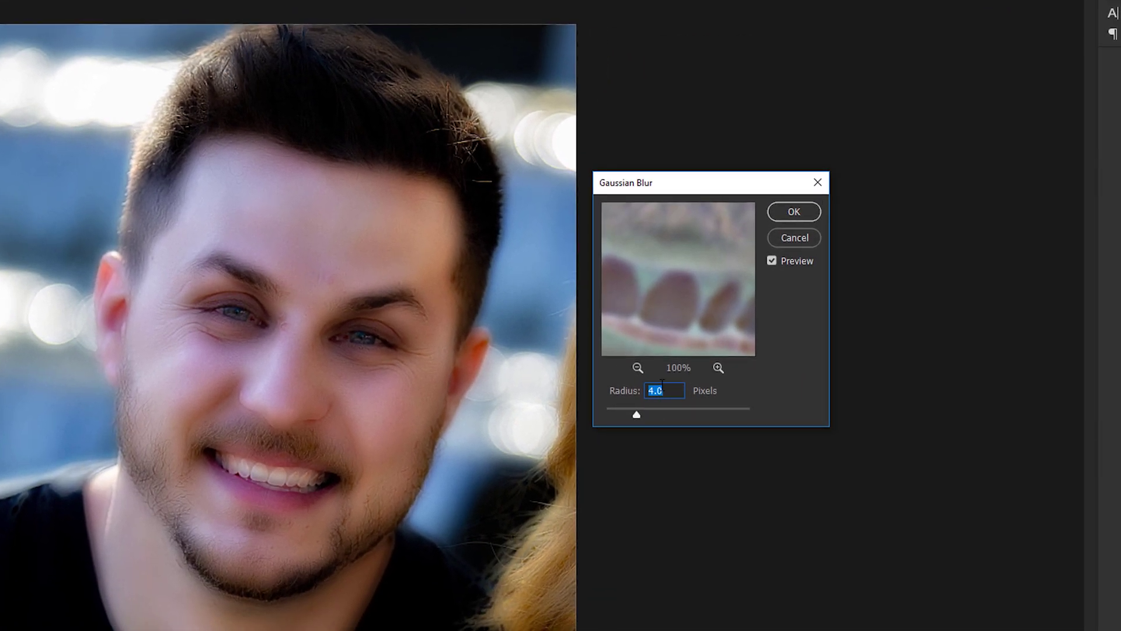
{"action": "left_click", "coordinate": [623, 412]}
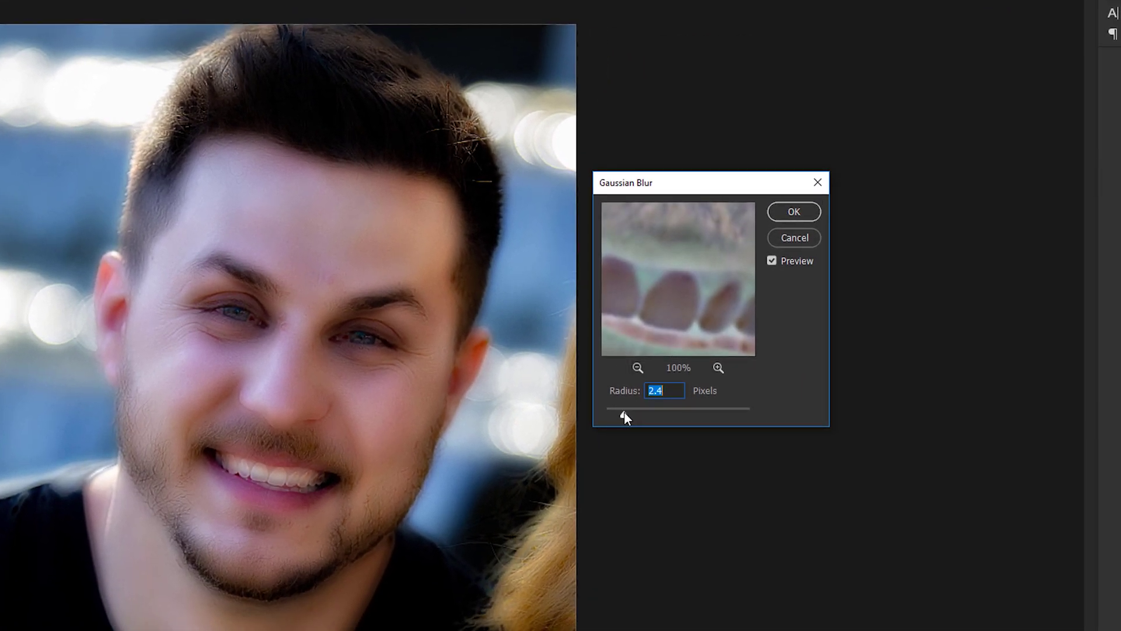
{"action": "left_click_drag", "start_coordinate": [629, 412], "coordinate": [663, 410]}
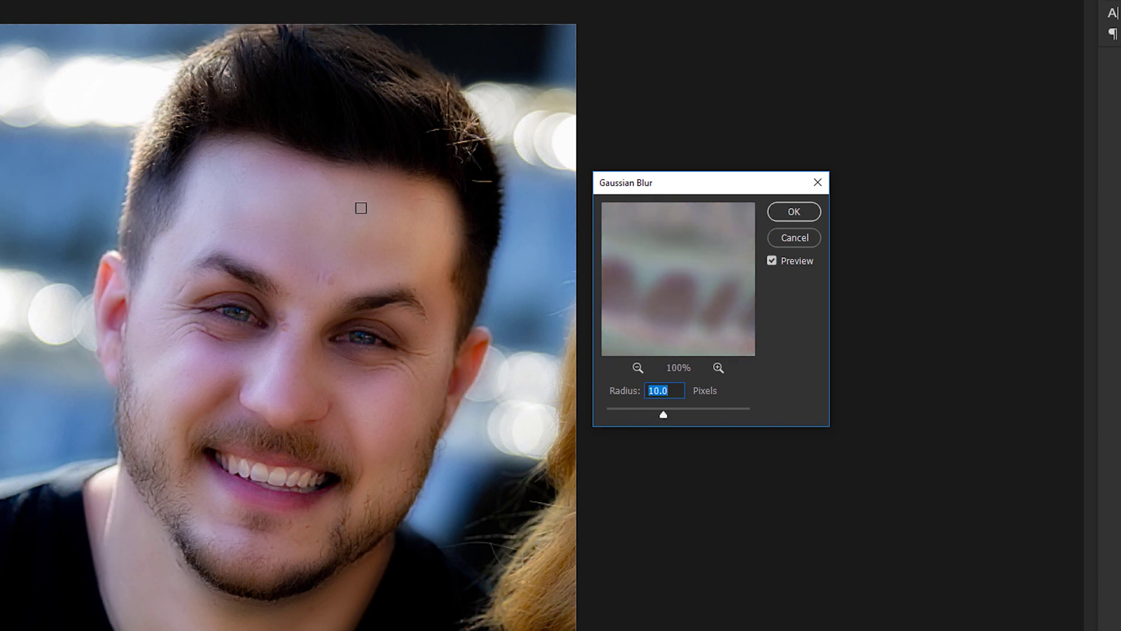
{"action": "left_click_drag", "start_coordinate": [663, 416], "coordinate": [644, 416]}
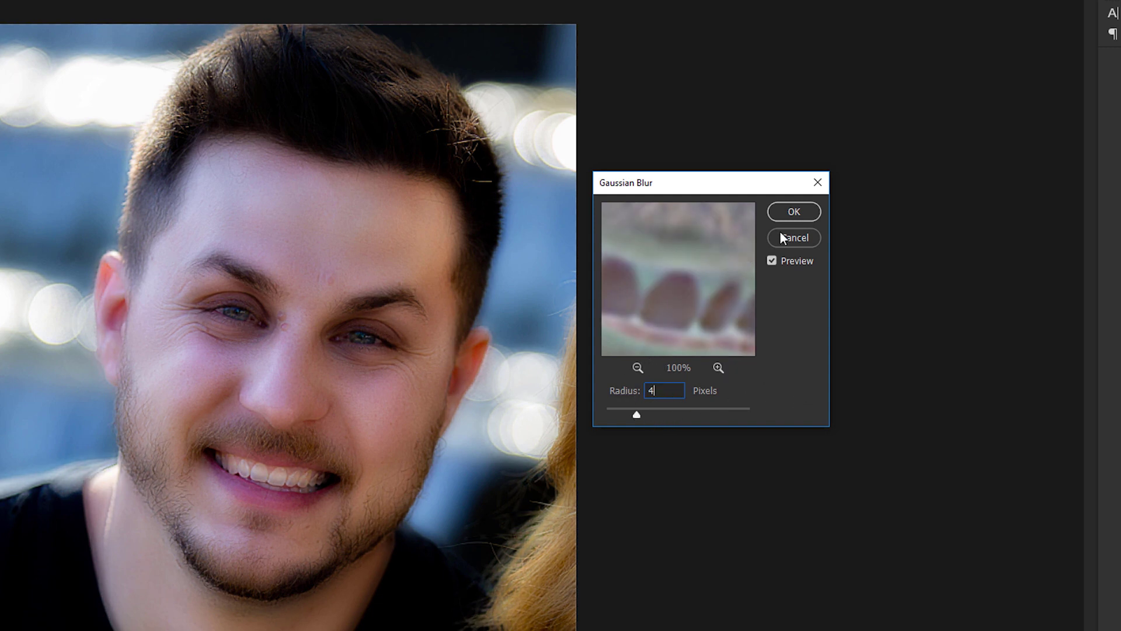
{"action": "left_click", "coordinate": [794, 210]}
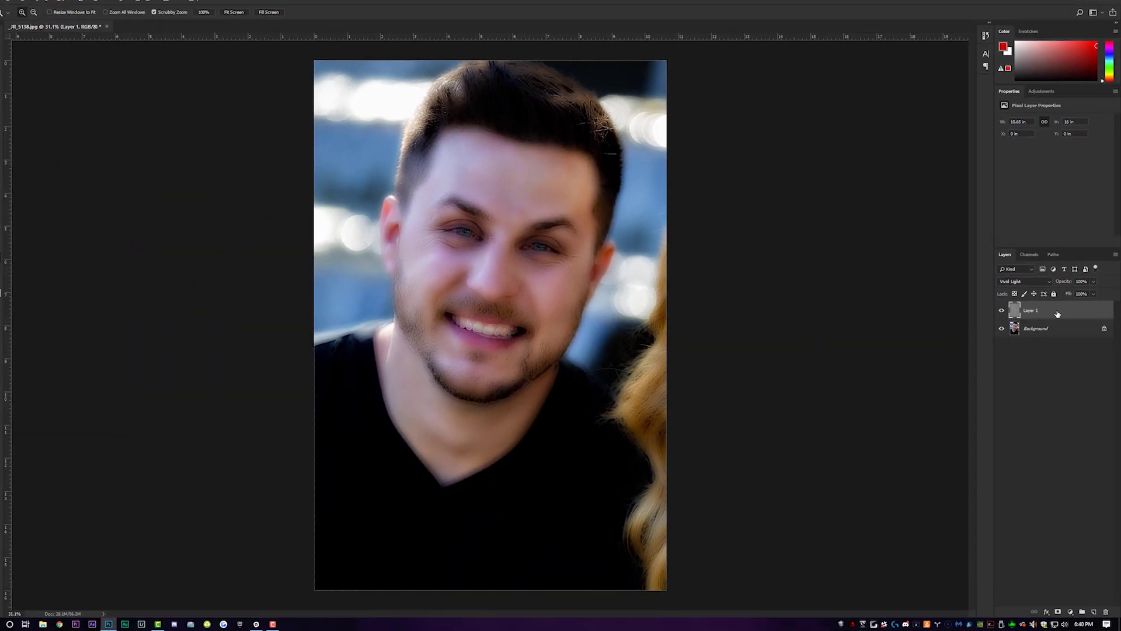
Add a black layer mask hiding Layer 1, select the Brush, and check the foreground is white.
{"action": "key", "text": "alt"}
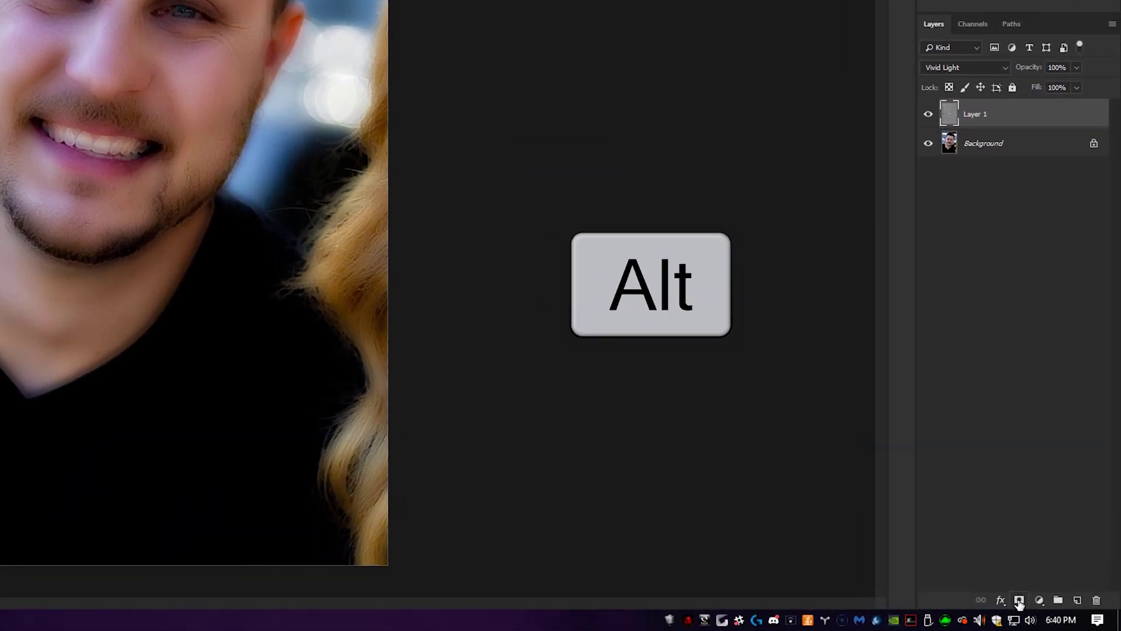
{"action": "left_click", "coordinate": [1019, 603], "text": "alt"}
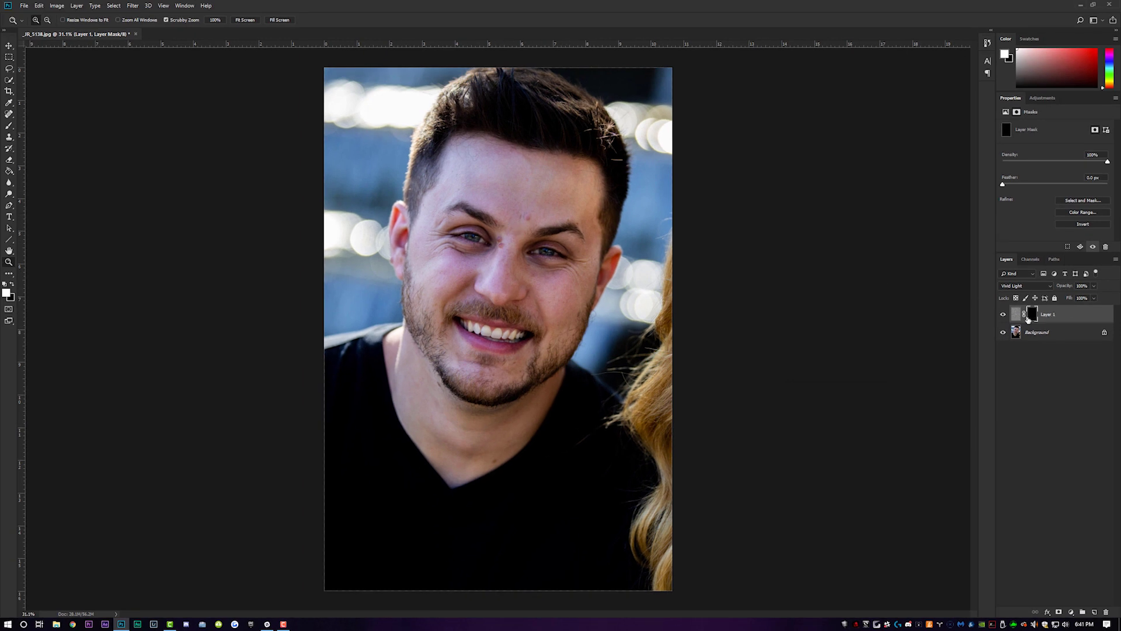
{"action": "left_click", "coordinate": [9, 126]}
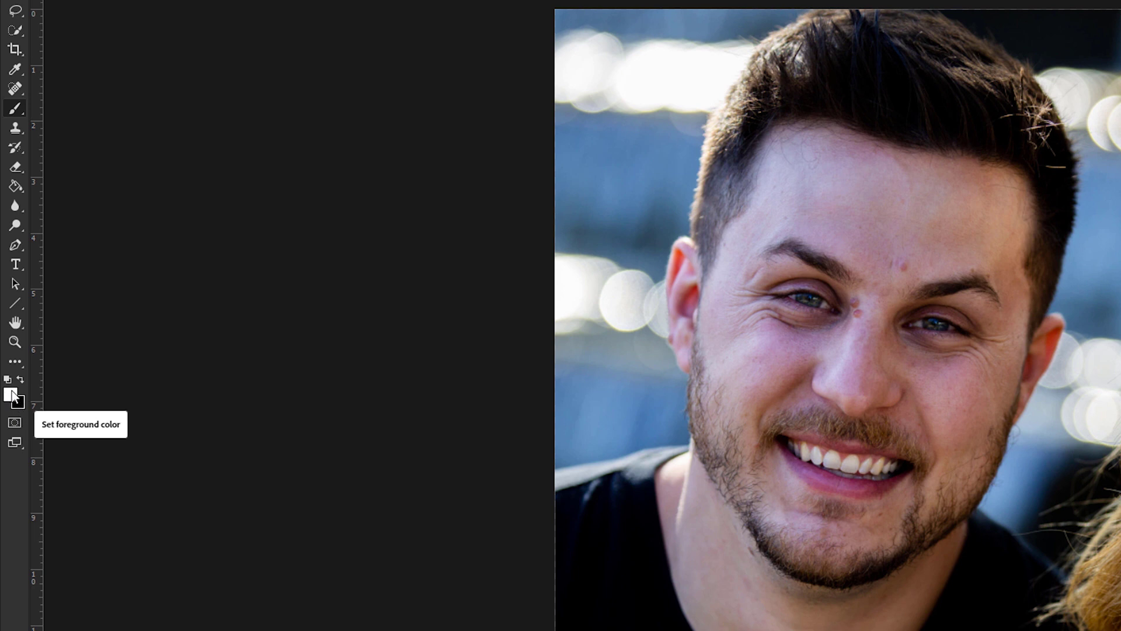
{"action": "left_click", "coordinate": [10, 396]}
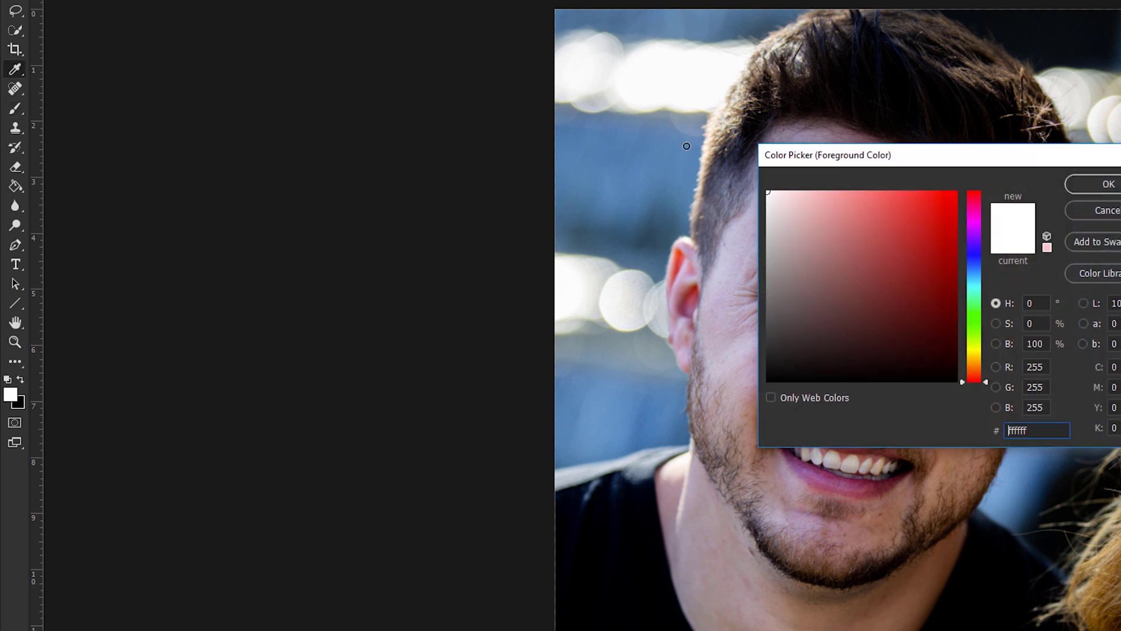
Keep white as the foreground and paint the smoothing back onto the forehead.
{"action": "key", "text": "Return"}
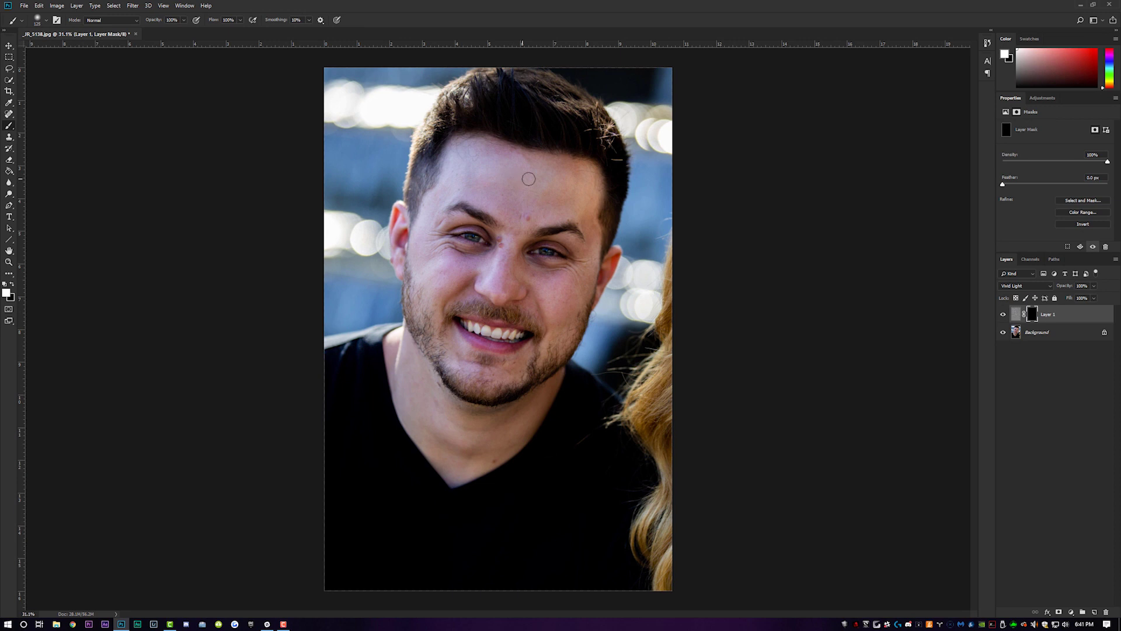
{"action": "key", "text": "z"}
{"action": "left_click_drag", "start_coordinate": [542, 168], "coordinate": [535, 174]}
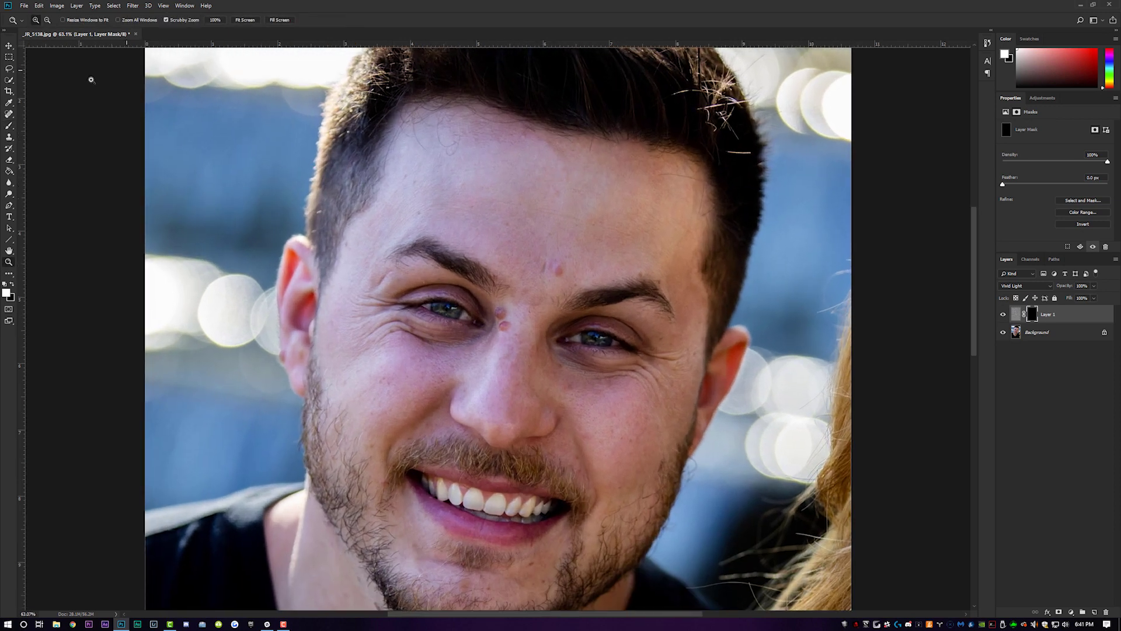
{"action": "left_click", "coordinate": [8, 130]}
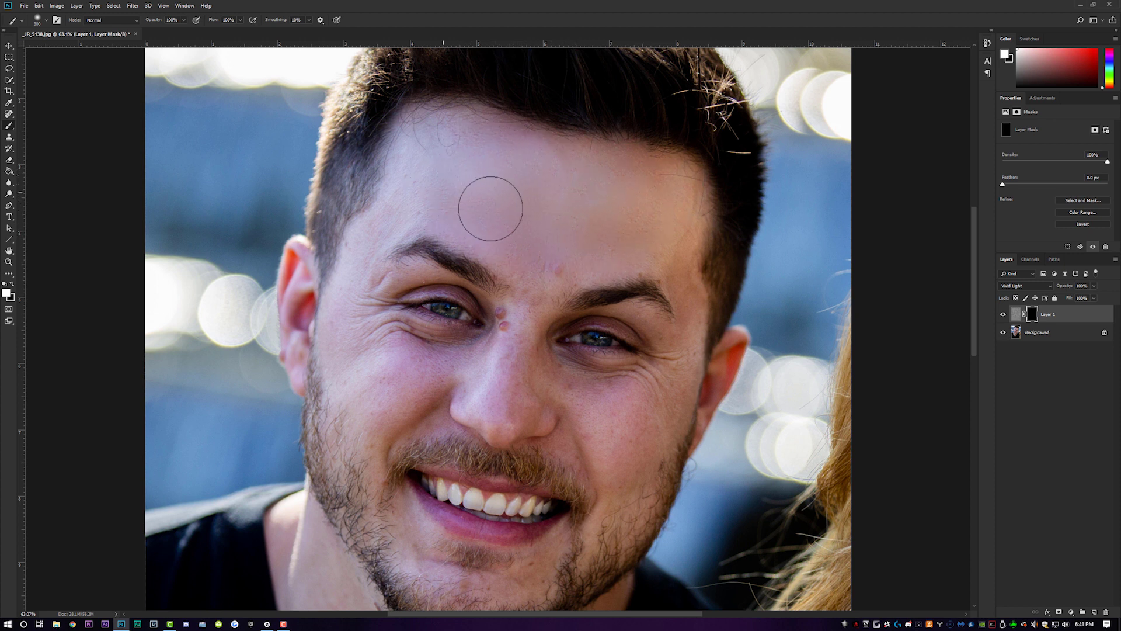
{"action": "mouse_move", "coordinate": [437, 161]}
{"action": "left_mouse_down"}
{"action": "mouse_move", "coordinate": [460, 151]}
{"action": "mouse_move", "coordinate": [416, 182]}
{"action": "mouse_move", "coordinate": [413, 211]}
{"action": "left_mouse_up"}
Shrink the brush, zoom in around the eyes, and paint the mask there, toggling between black and white.
{"action": "key", "text": "bracketleft"}
{"action": "key", "text": "bracketleft"}
{"action": "key", "text": "bracketleft"}
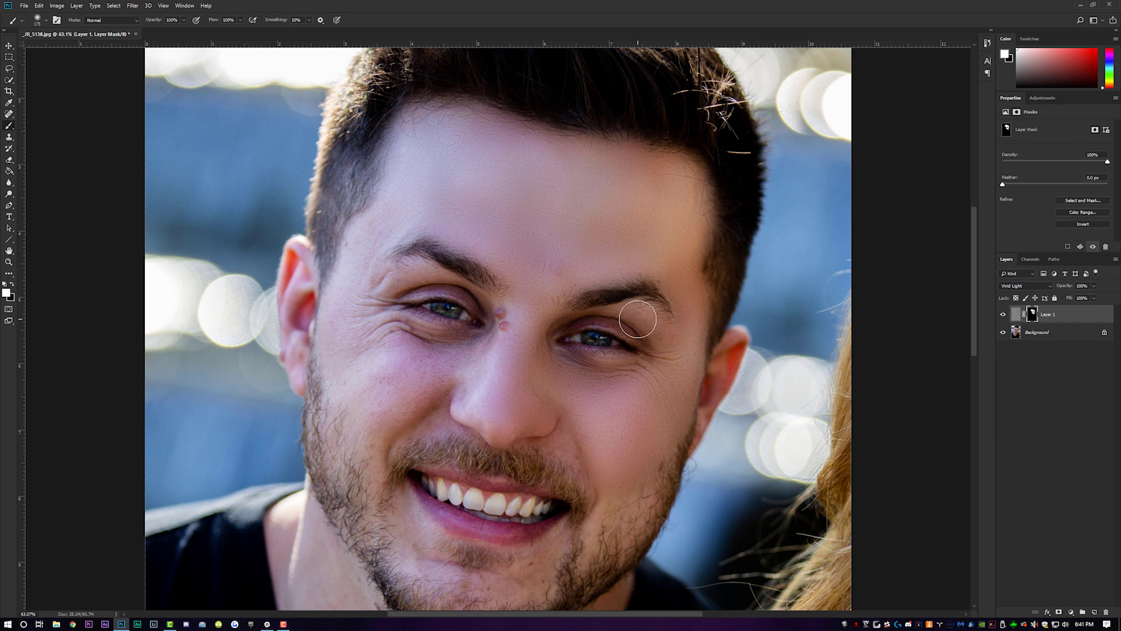
{"action": "key", "text": "bracketleft"}
{"action": "key", "text": "bracketleft"}
{"action": "key", "text": "bracketleft"}
{"action": "key", "text": "bracketleft"}
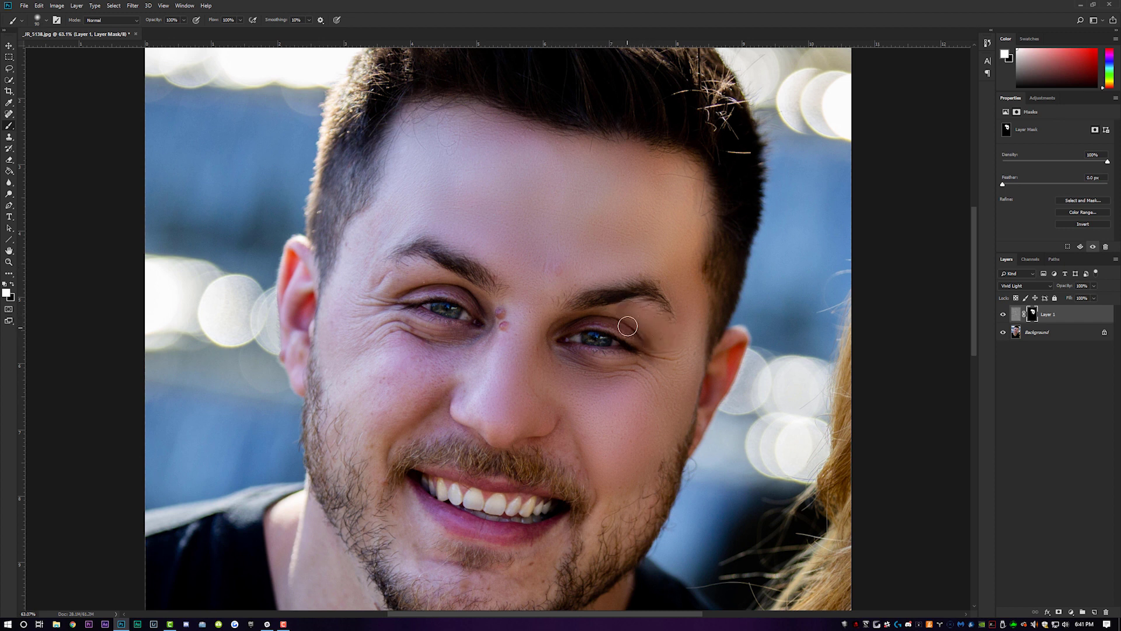
{"action": "key", "text": "z"}
{"action": "left_click_drag", "start_coordinate": [628, 326], "coordinate": [659, 317]}
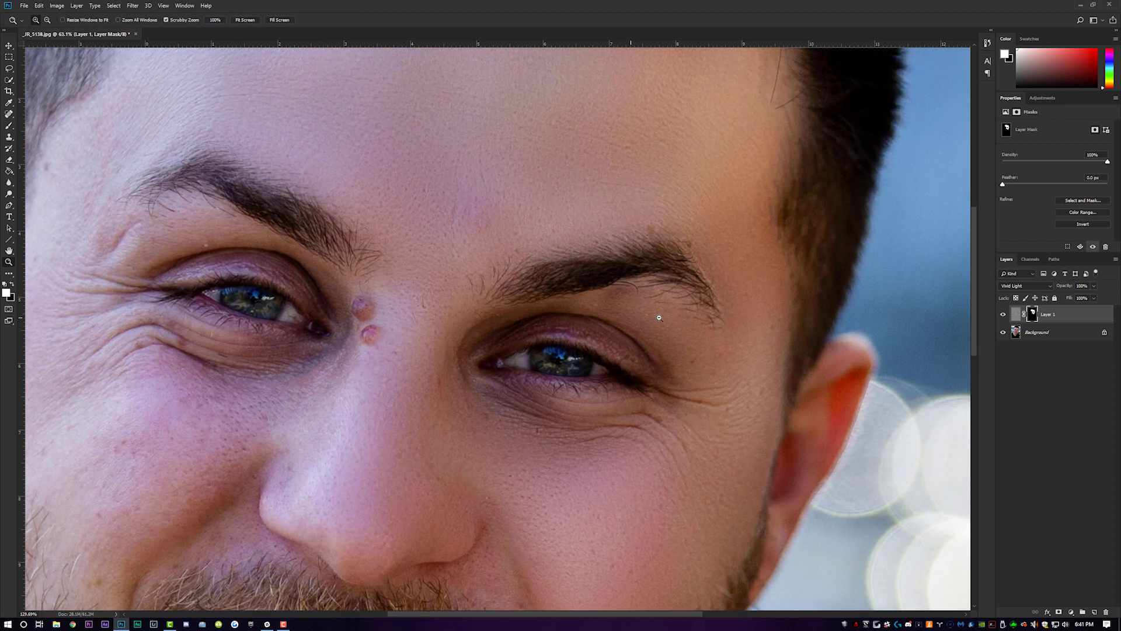
{"action": "key", "text": "b"}
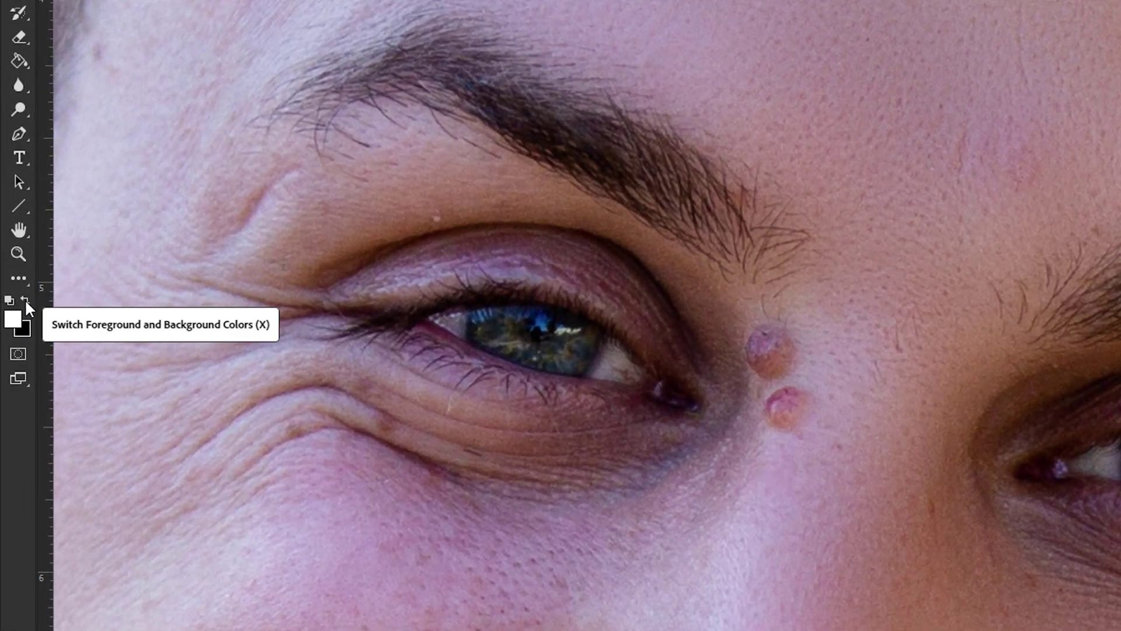
{"action": "left_click", "coordinate": [24, 298]}
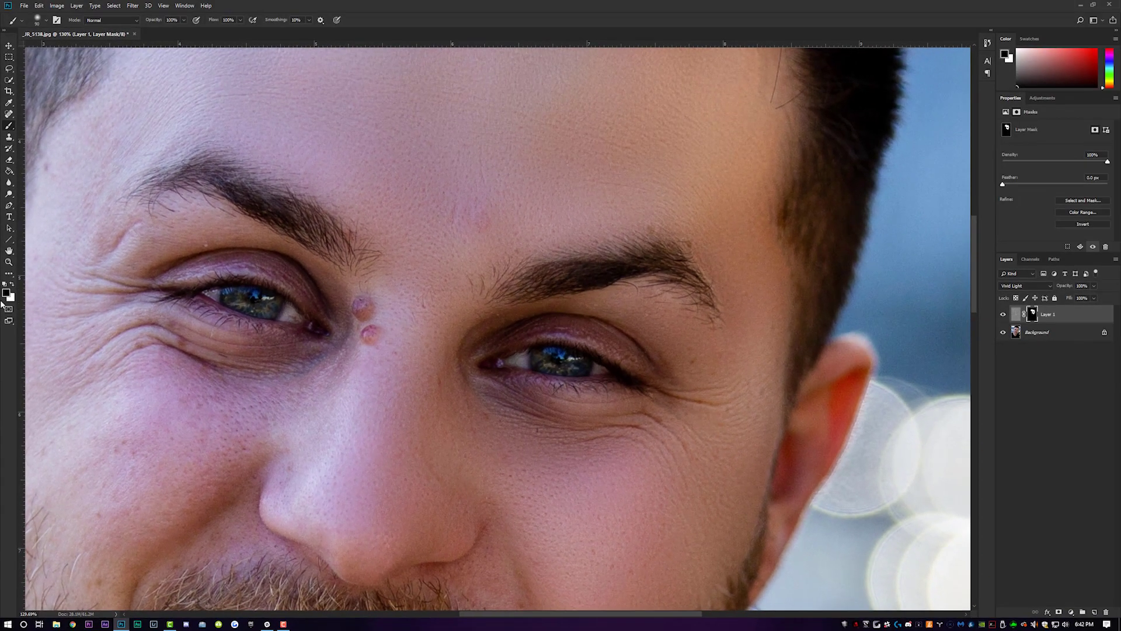
{"action": "left_click", "coordinate": [11, 286]}
{"action": "left_click", "coordinate": [1003, 332]}
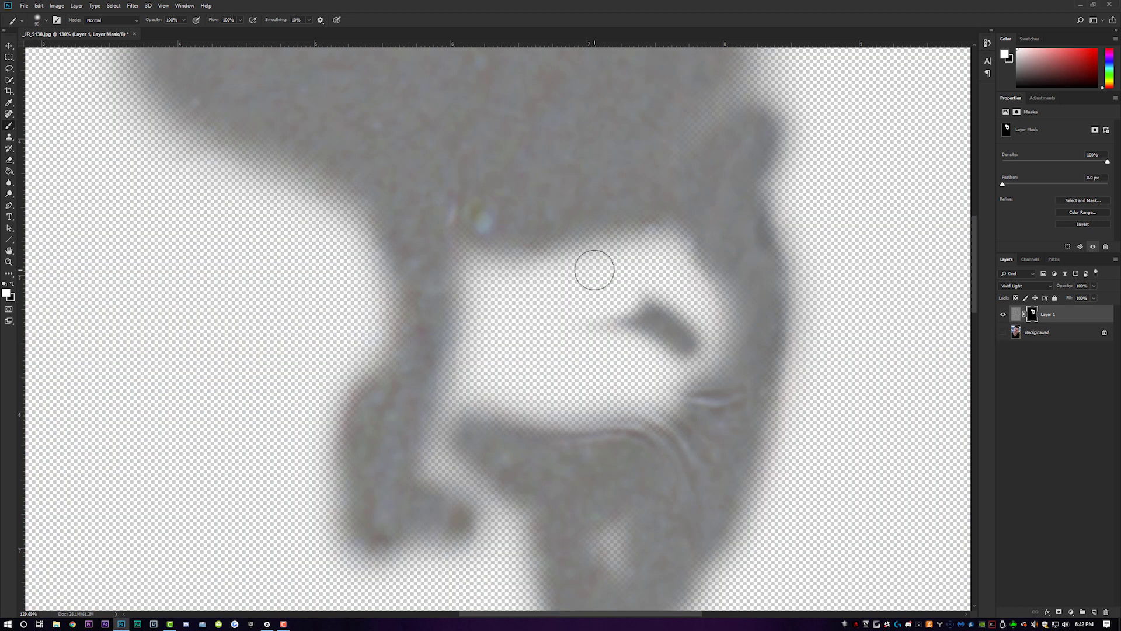
{"action": "key", "text": "z"}
{"action": "key", "text": "ctrl+0"}
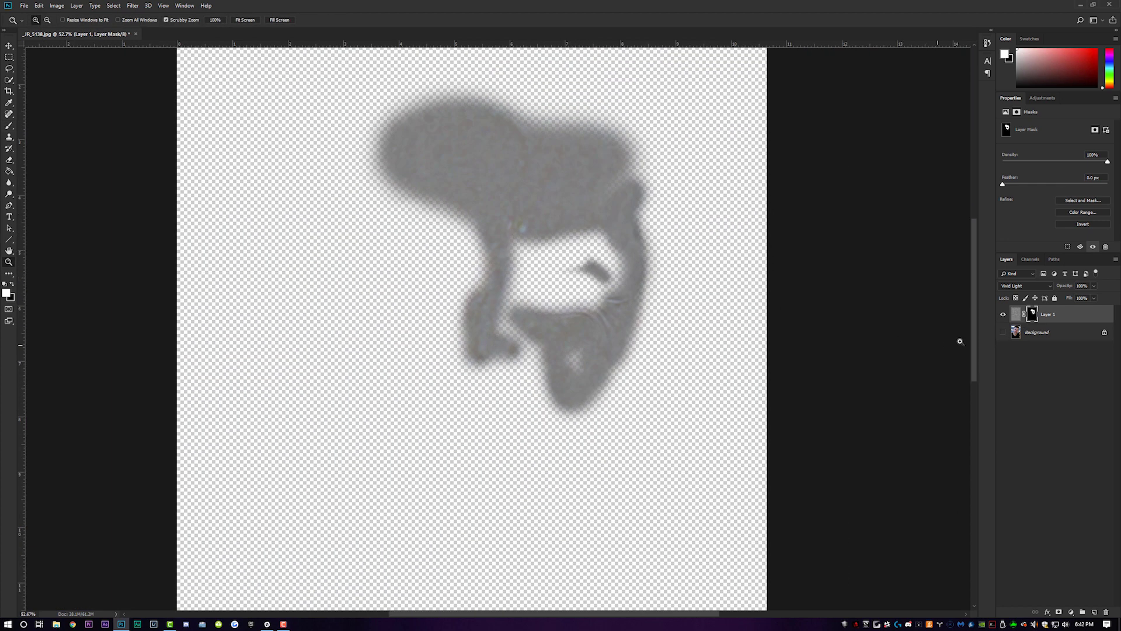
{"action": "left_click", "coordinate": [1003, 332]}
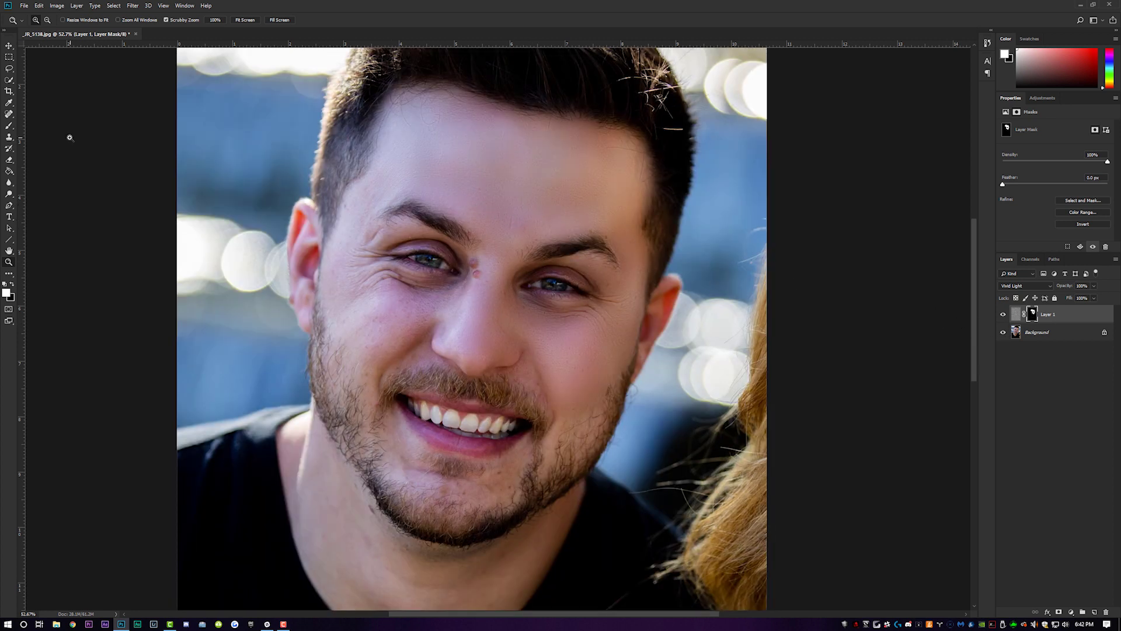
Paint the smoothing over the cheek under the eye with a halved brush, then over the mouth and chin.
{"action": "left_click", "coordinate": [9, 126]}
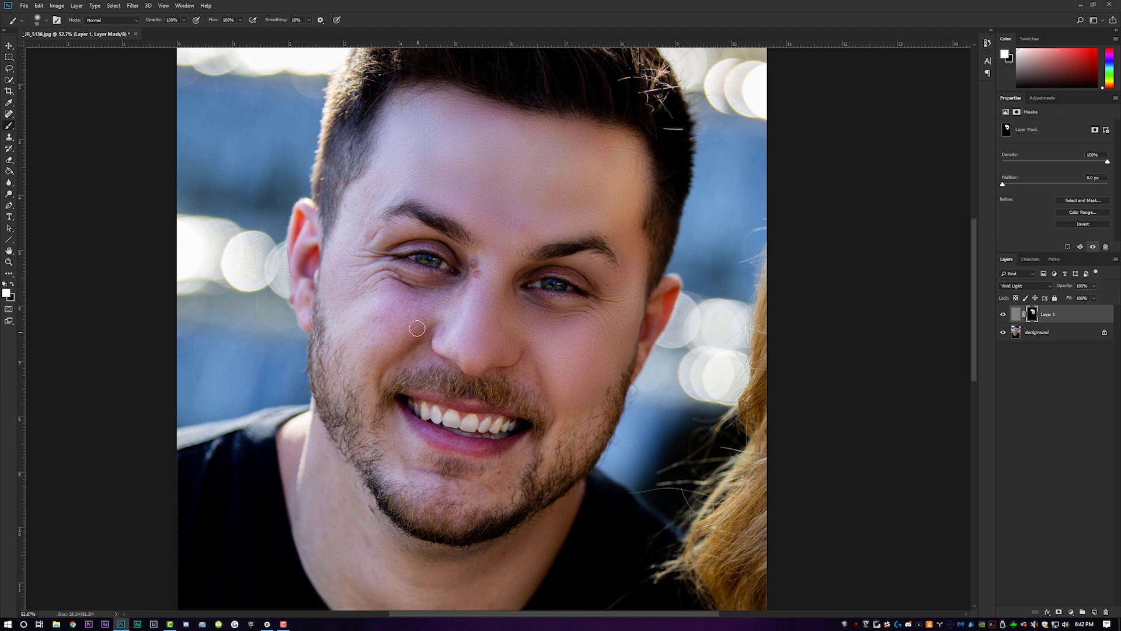
{"action": "left_click_drag", "start_coordinate": [406, 301], "coordinate": [444, 300]}
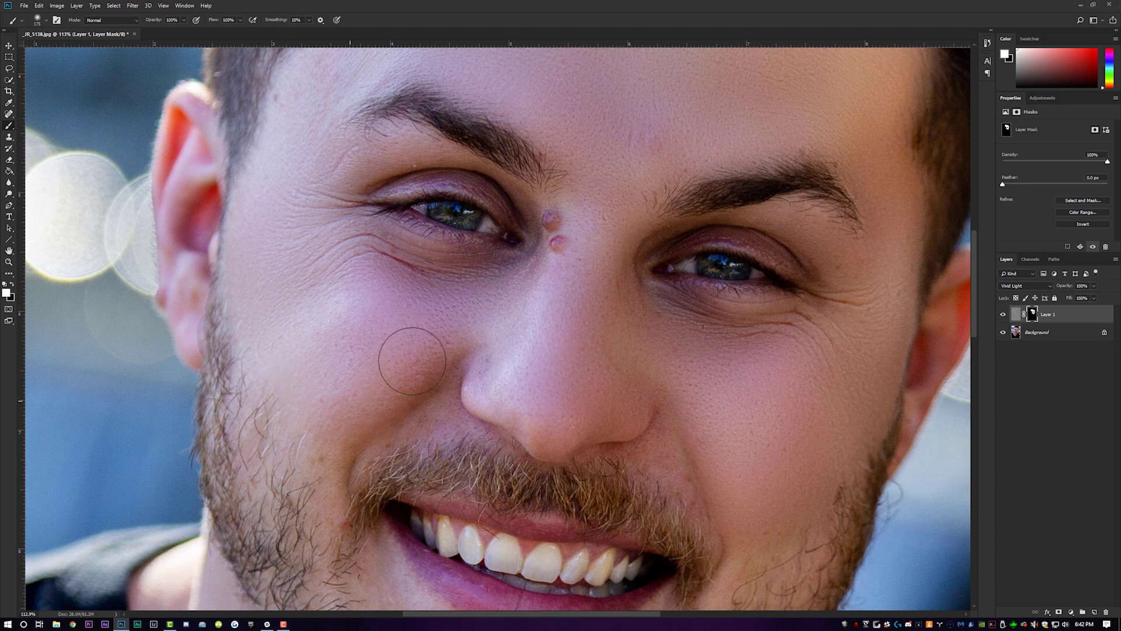
{"action": "key", "text": "bracketleft"}
{"action": "key", "text": "bracketleft"}
{"action": "key", "text": "bracketleft"}
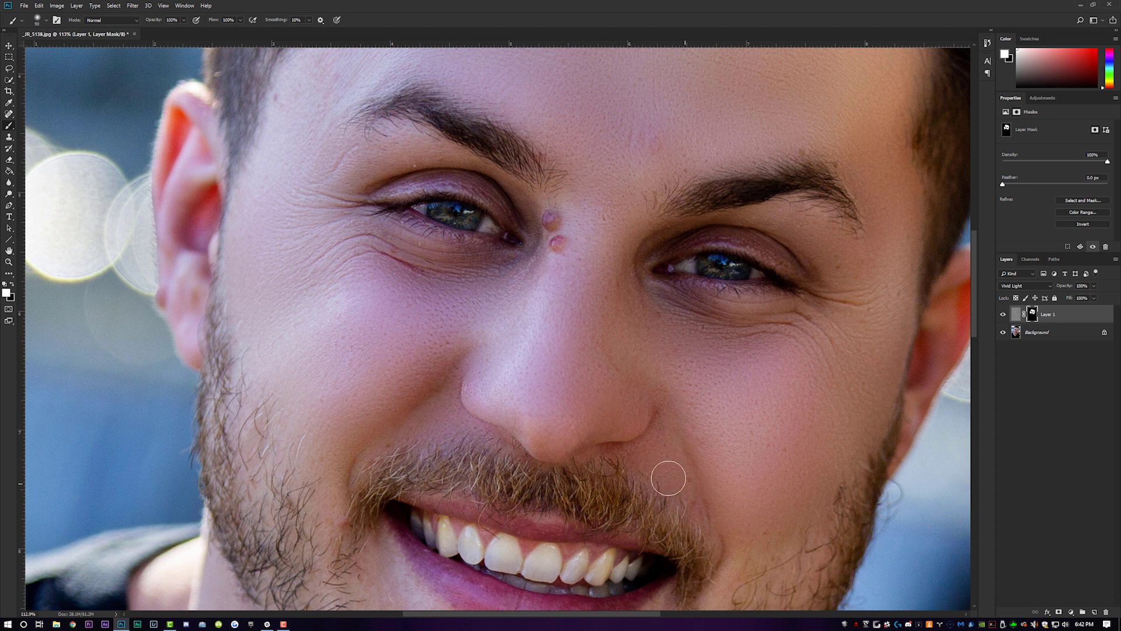
{"action": "mouse_move", "coordinate": [696, 500]}
{"action": "left_mouse_down"}
{"action": "mouse_move", "coordinate": [572, 485]}
{"action": "mouse_move", "coordinate": [583, 446]}
{"action": "mouse_move", "coordinate": [570, 430]}
{"action": "left_mouse_up"}
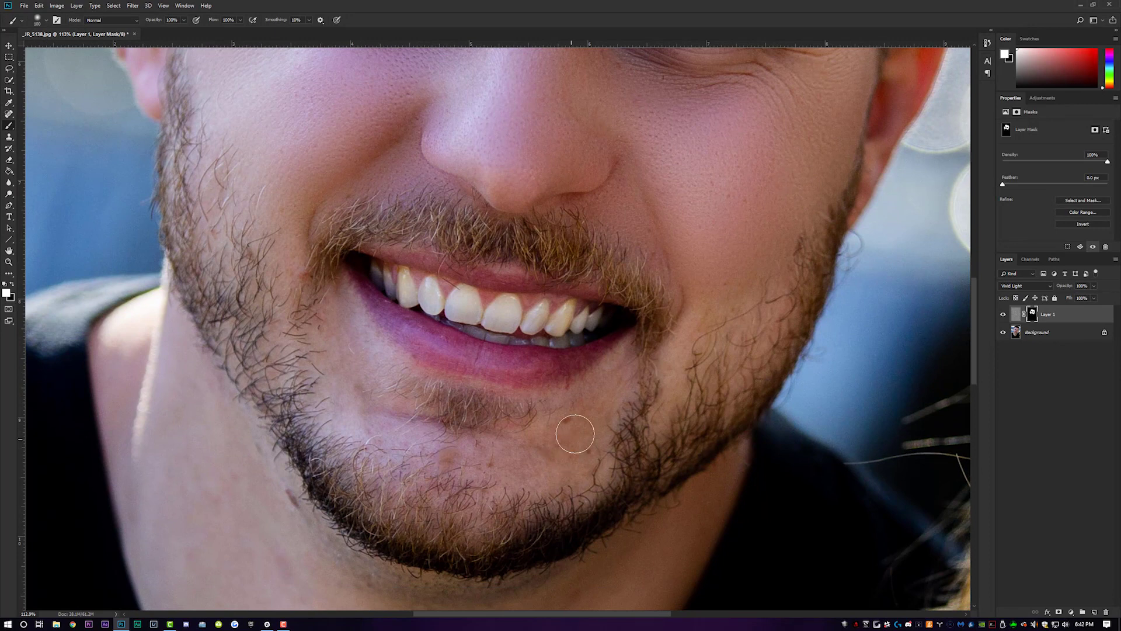
{"action": "key", "text": "z"}
{"action": "left_click_drag", "start_coordinate": [500, 460], "coordinate": [446, 179]}
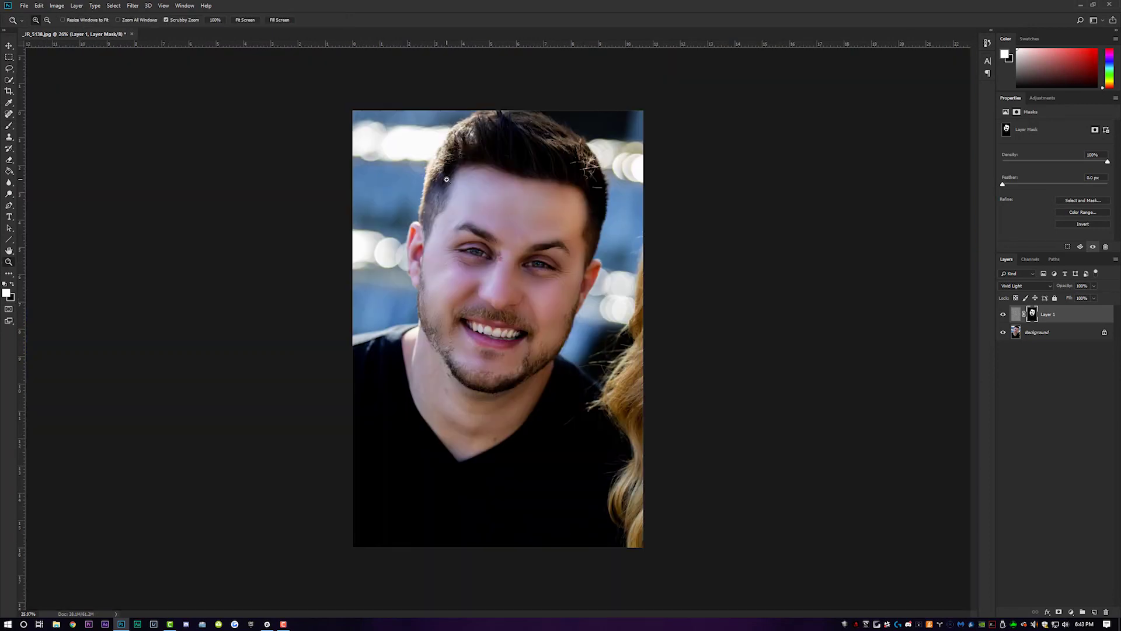
{"action": "left_click_drag", "start_coordinate": [514, 240], "coordinate": [520, 240]}
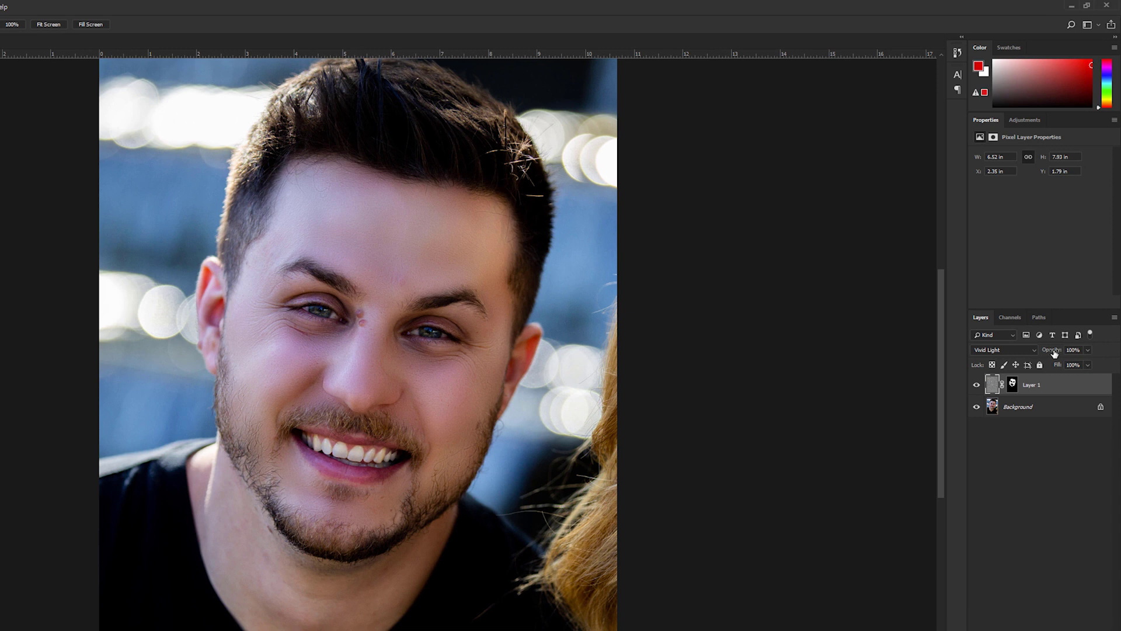
Drop Layer 1's opacity to 50%, then hide and show it to compare the skin smoothing.
{"action": "left_click_drag", "start_coordinate": [1039, 354], "coordinate": [1006, 353]}
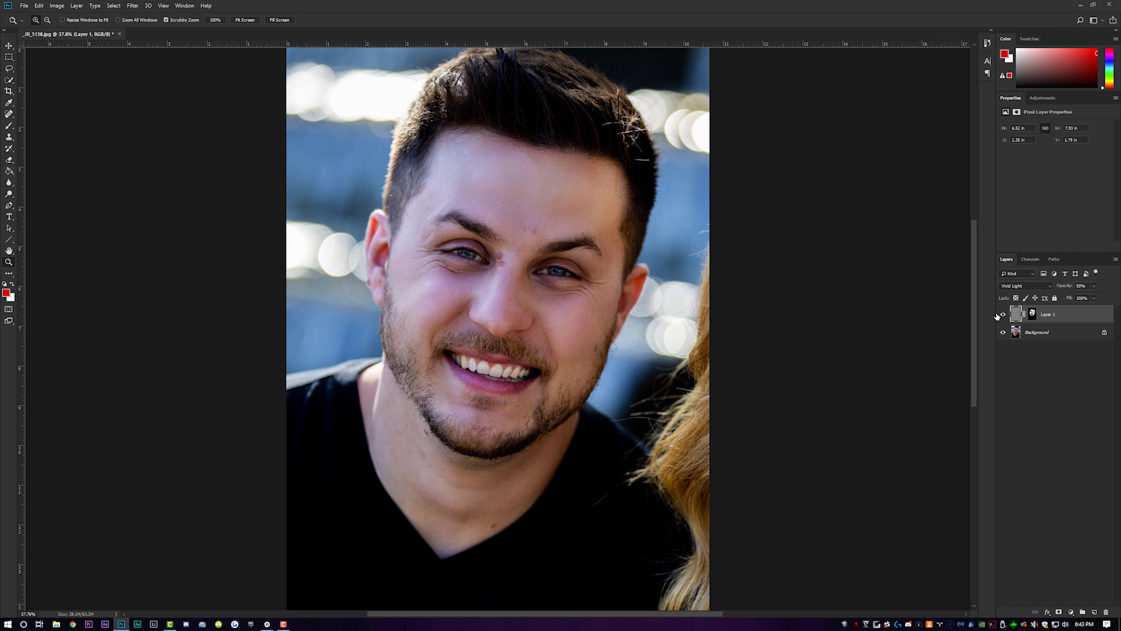
{"action": "left_click", "coordinate": [1003, 314]}
{"action": "left_click", "coordinate": [1003, 314]}
{"action": "left_click", "coordinate": [1003, 316]}
{"action": "left_click_drag", "start_coordinate": [617, 292], "coordinate": [617, 291]}
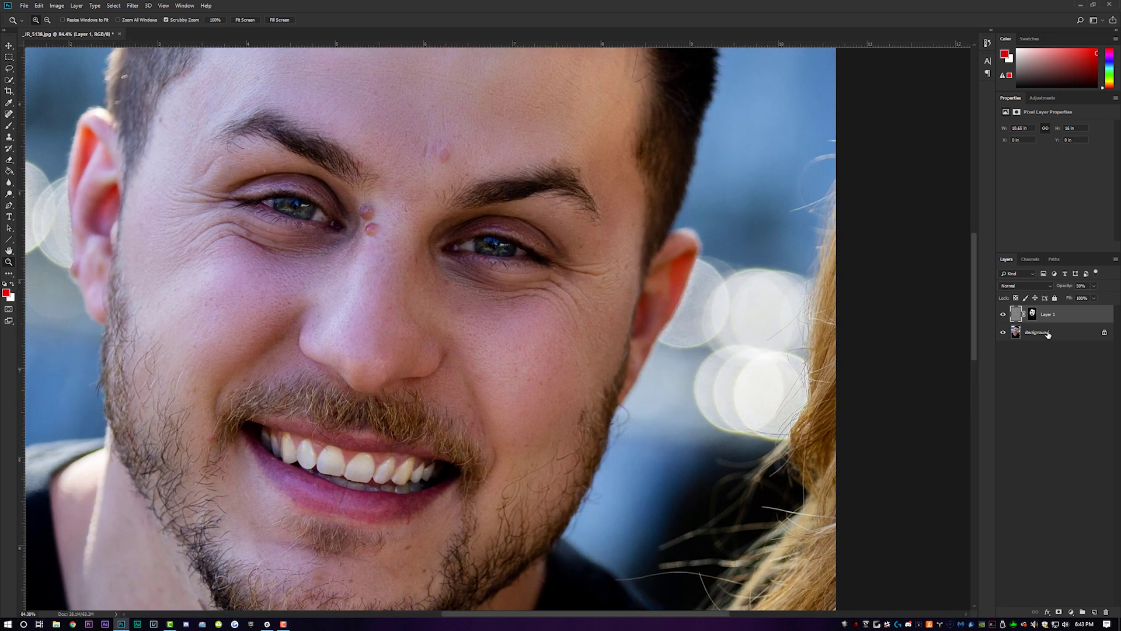
On the Background layer, spot-heal the blemish among the crow's-feet beside the right eye.
{"action": "key", "text": "alt+bracketleft"}
{"action": "left_click", "coordinate": [10, 114]}
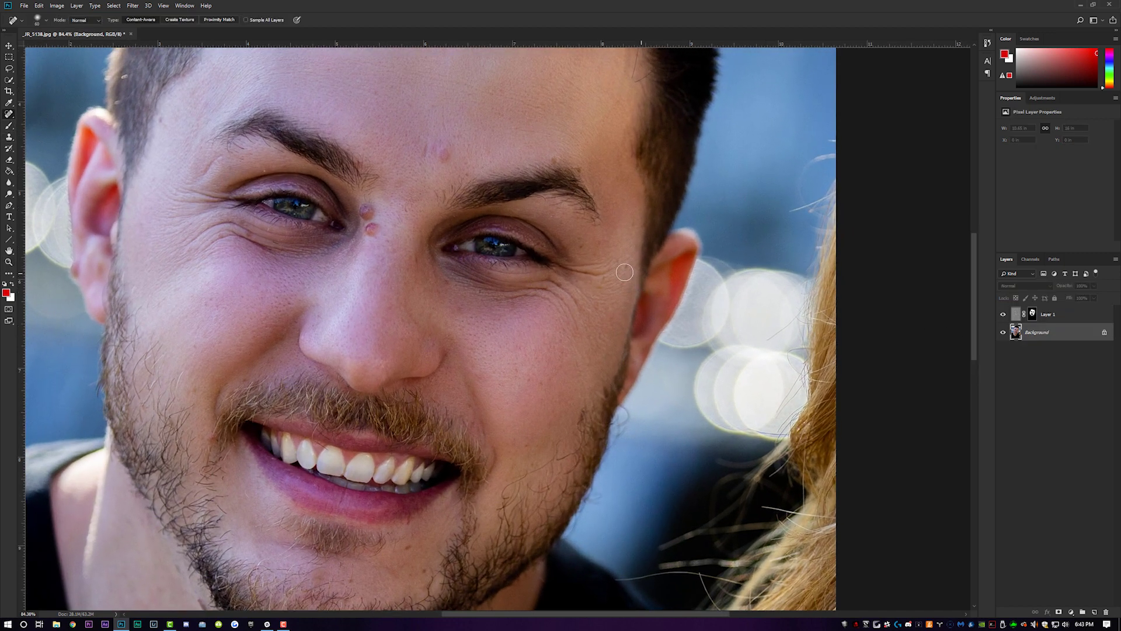
{"action": "mouse_move", "coordinate": [613, 270]}
{"action": "left_mouse_down"}
{"action": "mouse_move", "coordinate": [572, 271]}
{"action": "mouse_move", "coordinate": [607, 279]}
{"action": "mouse_move", "coordinate": [593, 263]}
{"action": "mouse_move", "coordinate": [583, 269]}
{"action": "mouse_move", "coordinate": [588, 298]}
{"action": "mouse_move", "coordinate": [569, 310]}
{"action": "mouse_move", "coordinate": [566, 291]}
{"action": "mouse_move", "coordinate": [576, 308]}
{"action": "mouse_move", "coordinate": [566, 315]}
{"action": "mouse_move", "coordinate": [582, 306]}
{"action": "mouse_move", "coordinate": [566, 326]}
{"action": "mouse_move", "coordinate": [577, 298]}
{"action": "left_mouse_up"}
{"action": "key", "text": "z"}
{"action": "left_click_drag", "start_coordinate": [435, 238], "coordinate": [411, 235]}
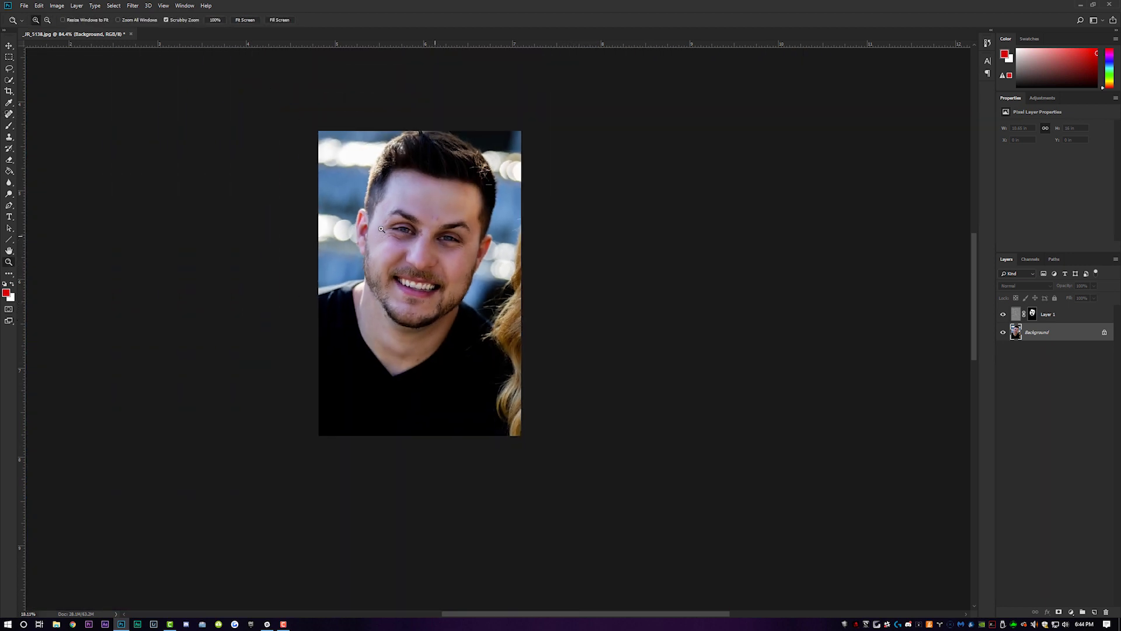
{"action": "left_click", "coordinate": [524, 267]}
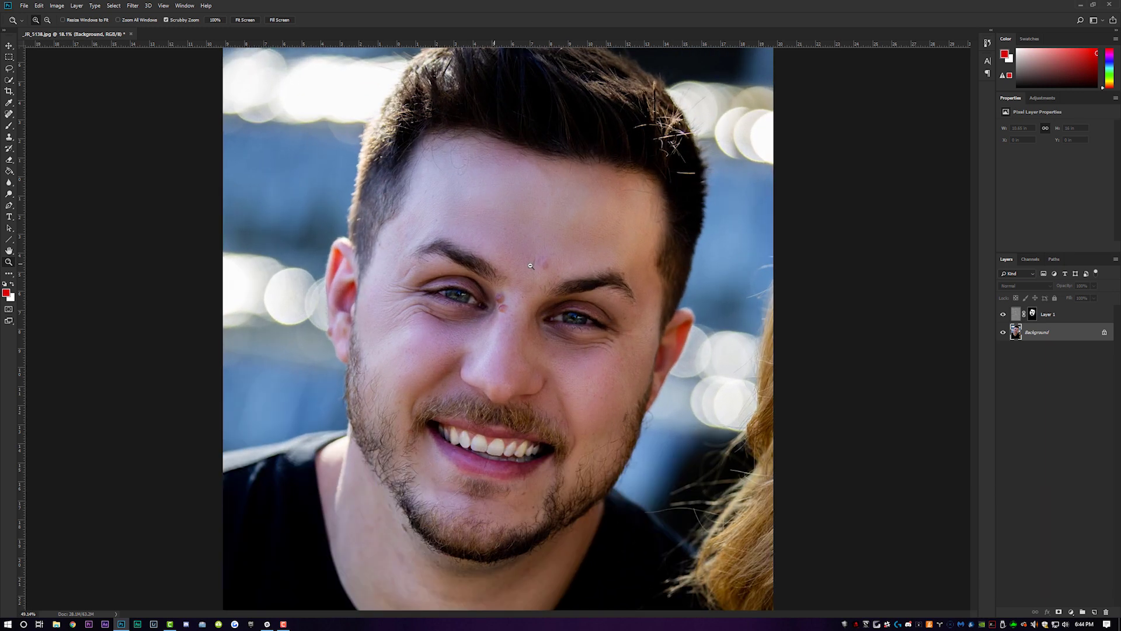